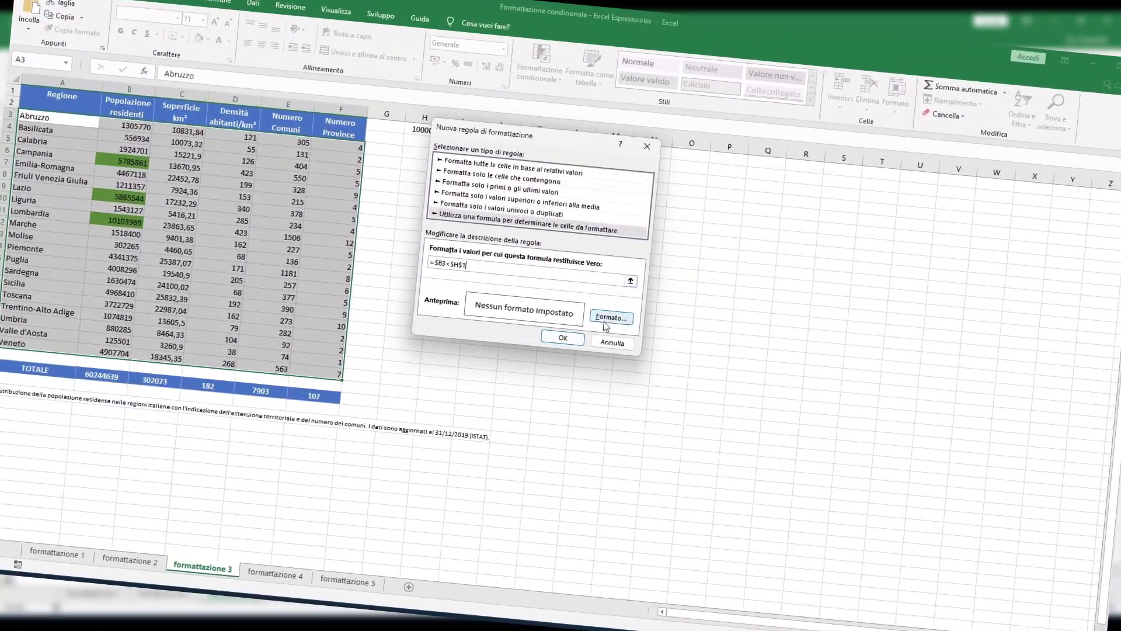
# Give the below-threshold rule a yellow fill, save it and apply it in the rules manager.
pyautogui.click(603, 314)
pyautogui.click(499, 76)
pyautogui.click(441, 181)
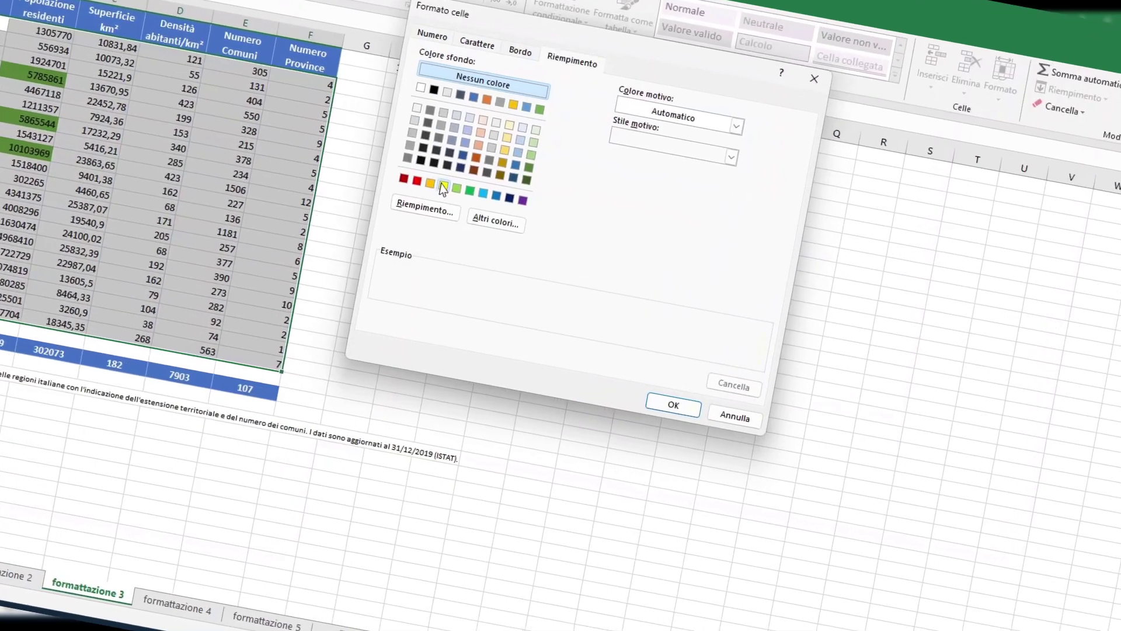
pyautogui.click(677, 411)
pyautogui.click(558, 353)
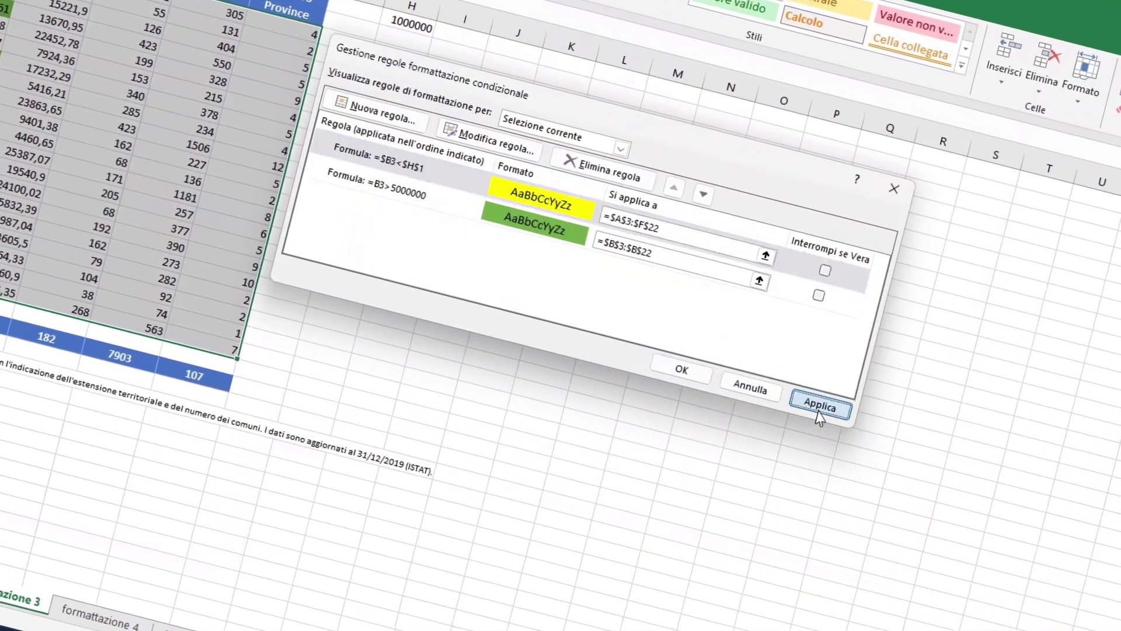
pyautogui.click(678, 373)
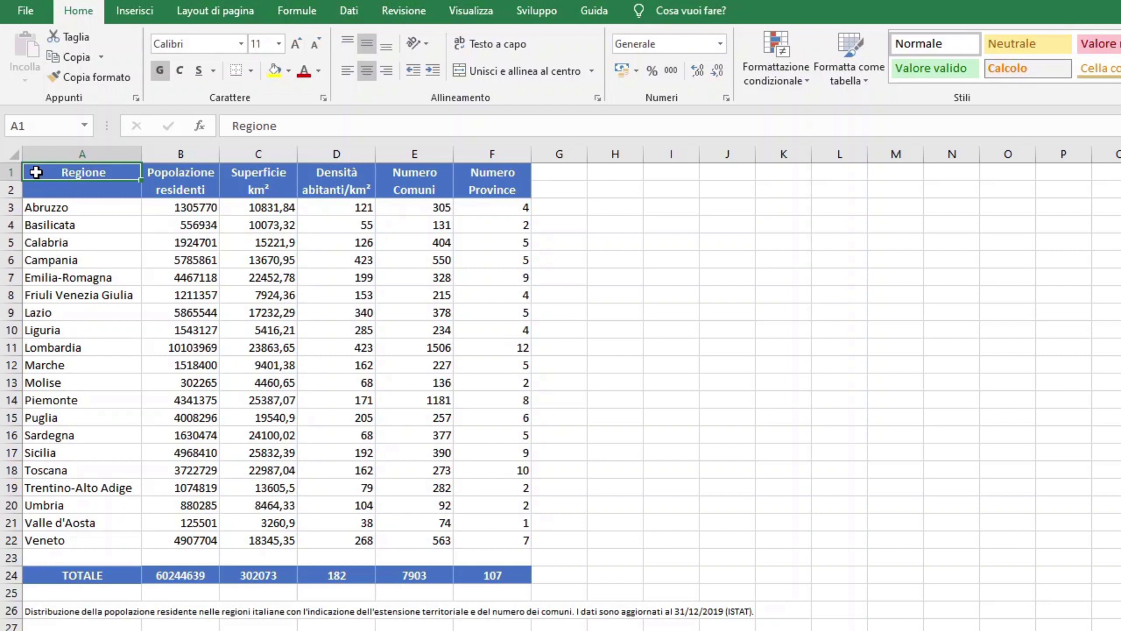
# Select population cells B3:B22 and begin a new formula-based conditional formatting rule.
pyautogui.moveTo(178, 208); pyautogui.dragTo(179, 542)
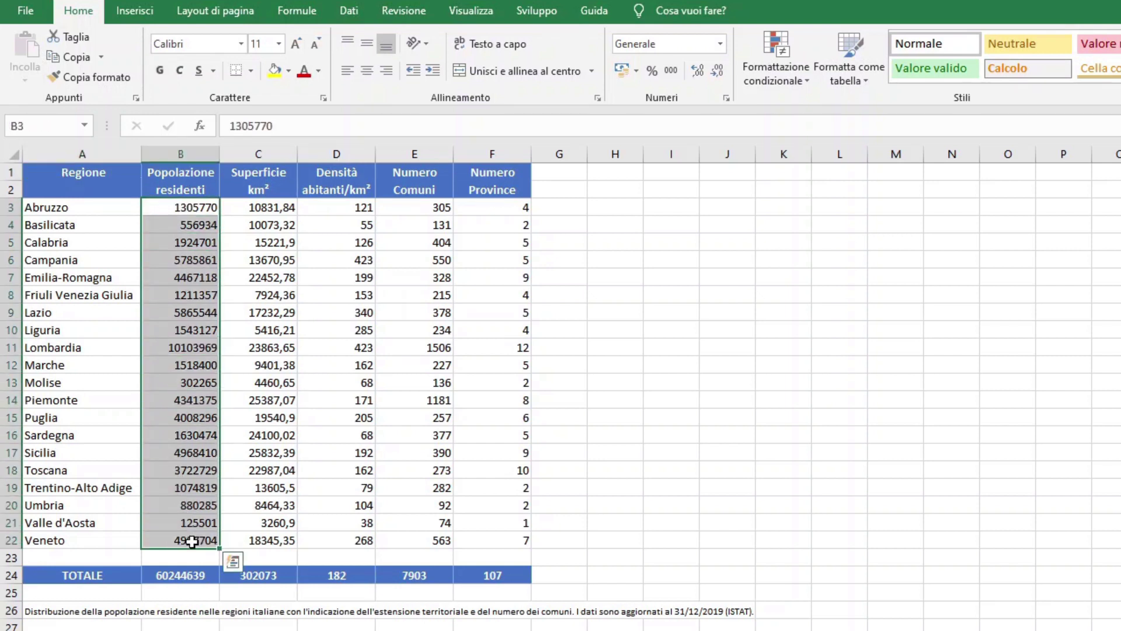
pyautogui.click(751, 73)
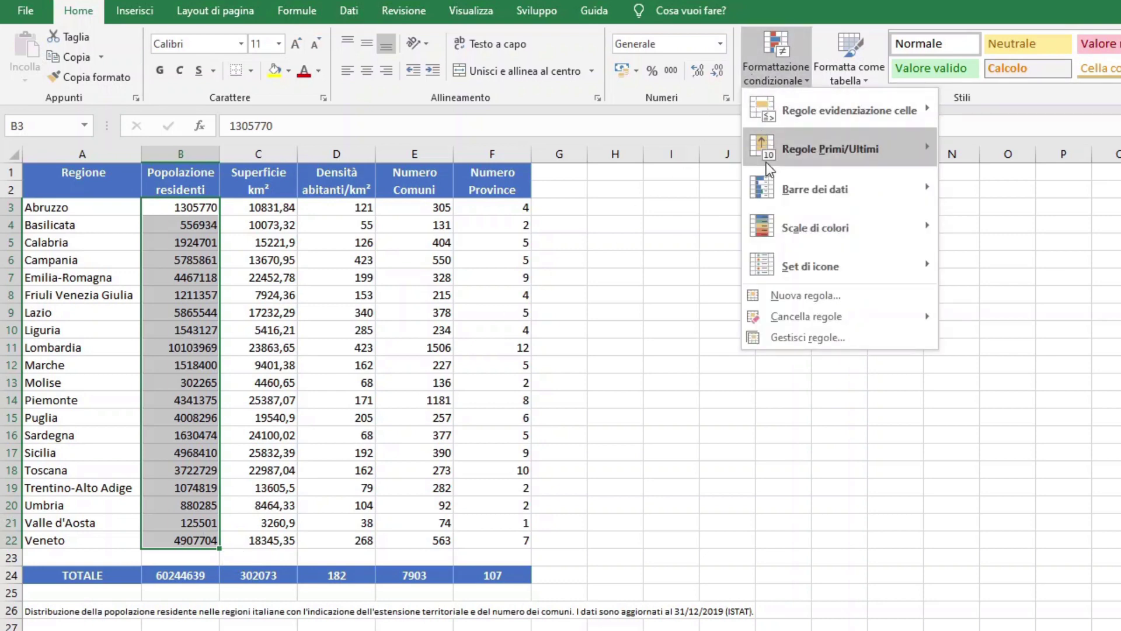
pyautogui.moveTo(810, 265)
pyautogui.click(801, 296)
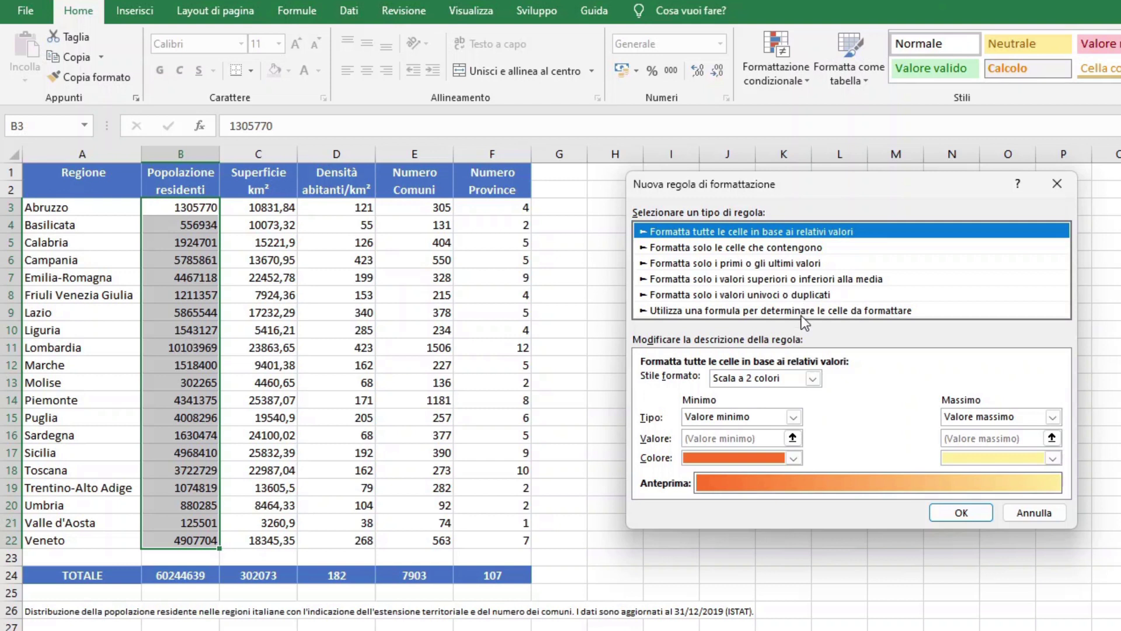
pyautogui.click(801, 316)
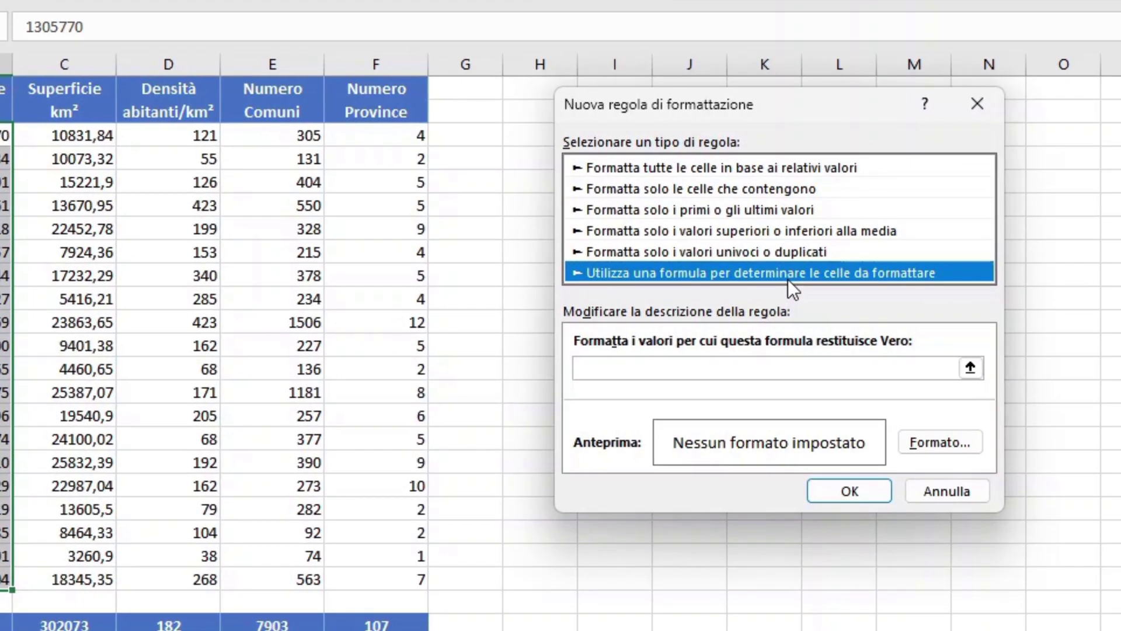
# Enter =B3>5000000 as the rule's formula.
pyautogui.click(754, 368)
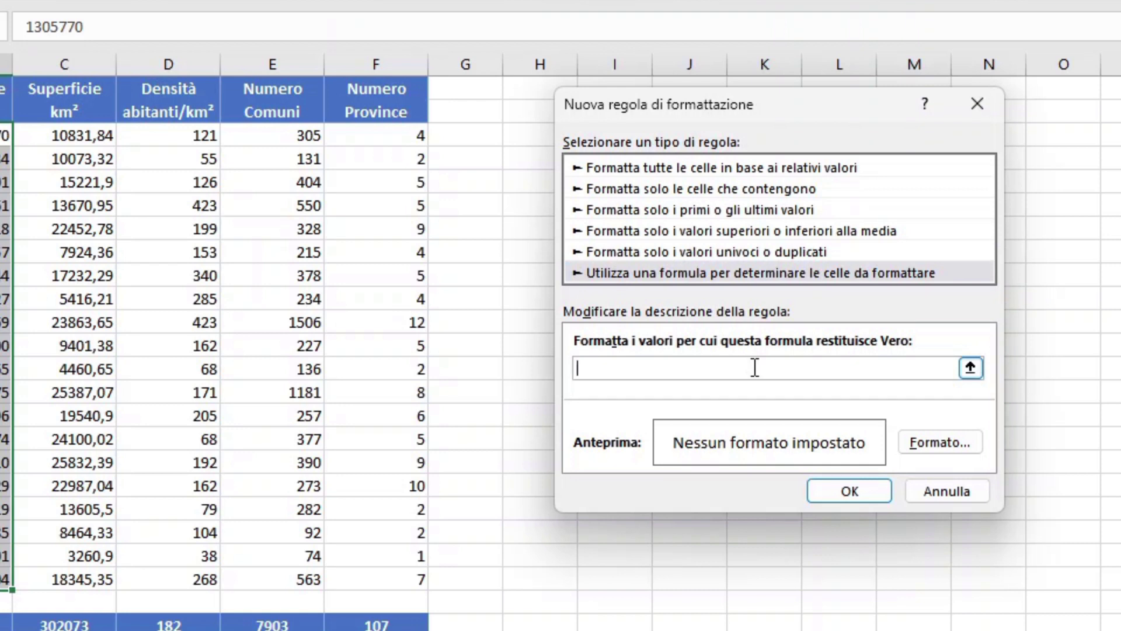
pyautogui.write('=B')
pyautogui.write('3>')
pyautogui.write('5')
pyautogui.write('000000')
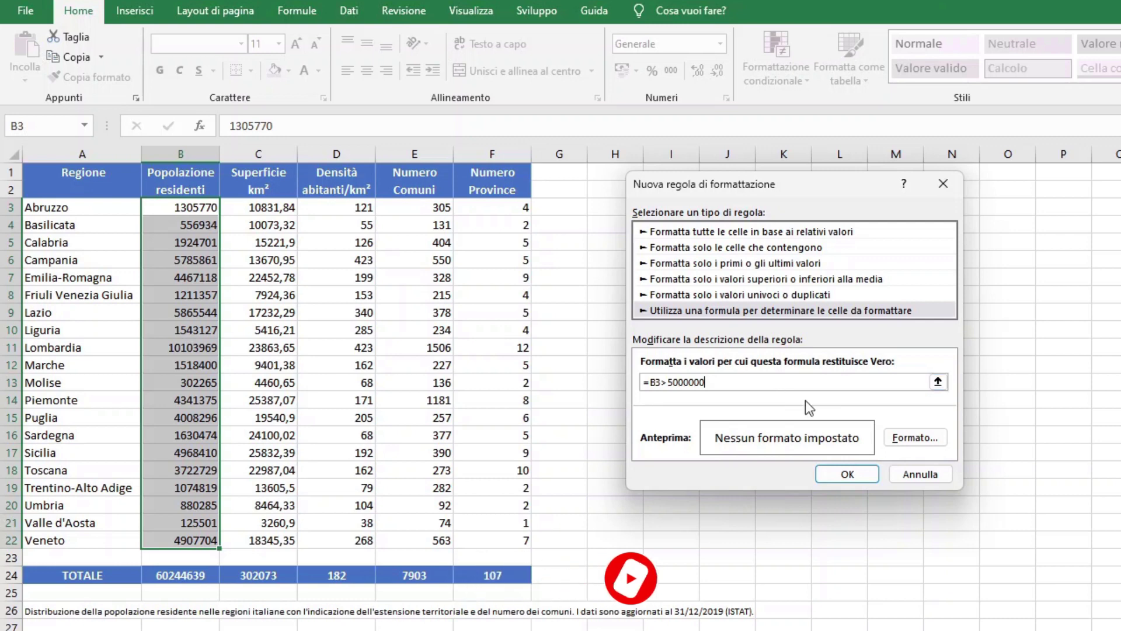
# Give the rule a green fill so Campania, Lazio and Lombardia populations turn green.
pyautogui.click(909, 436)
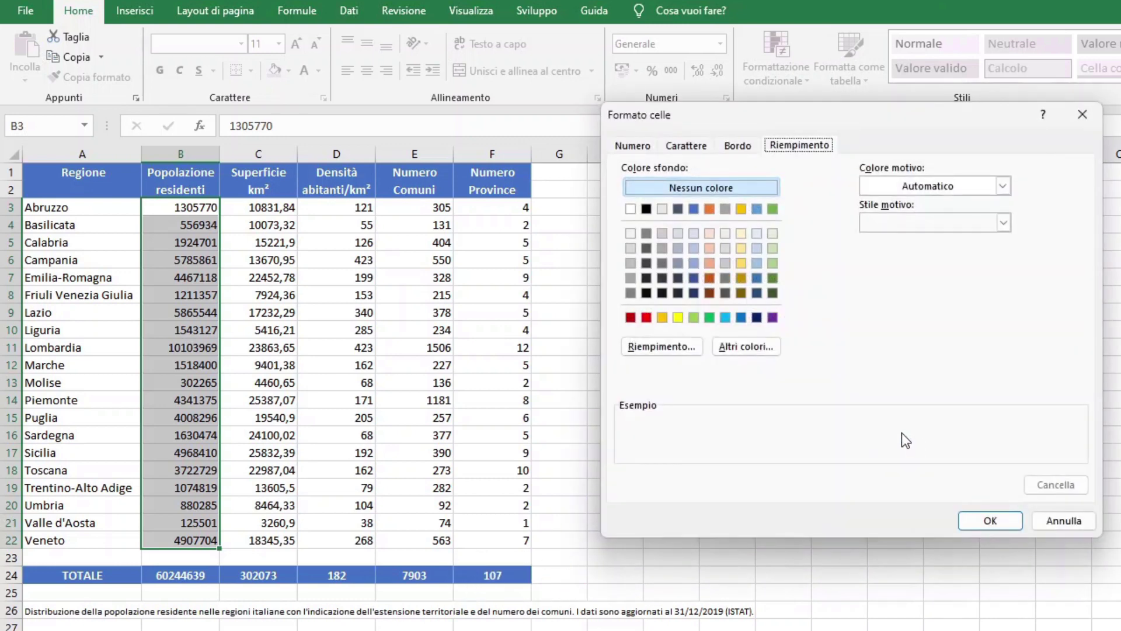
pyautogui.click(772, 209)
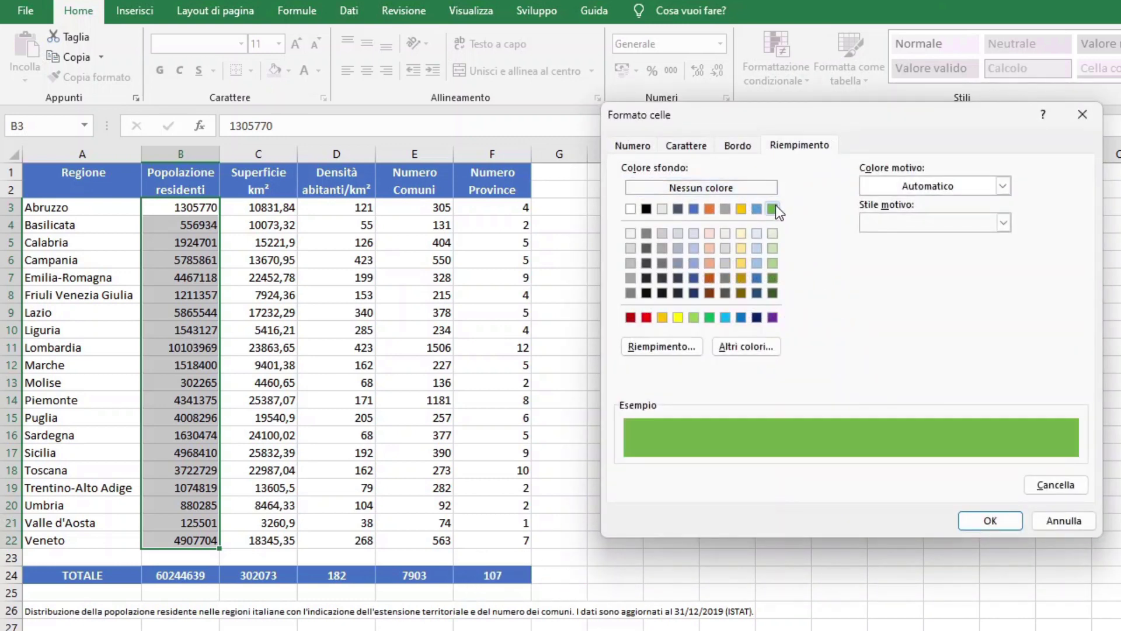
pyautogui.click(1017, 523)
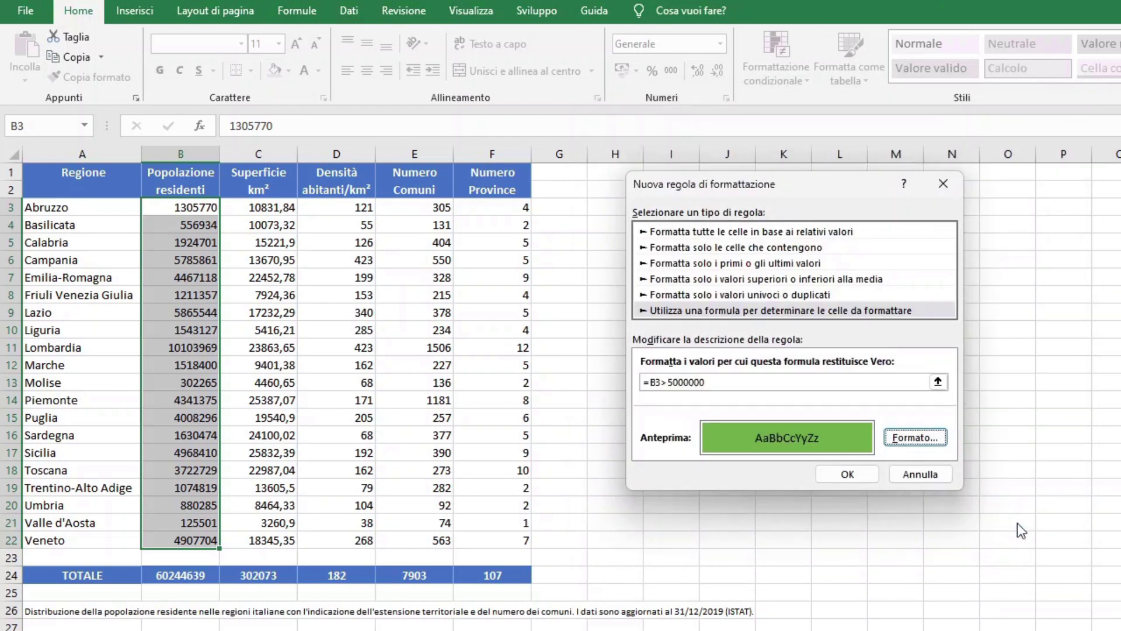
pyautogui.click(868, 475)
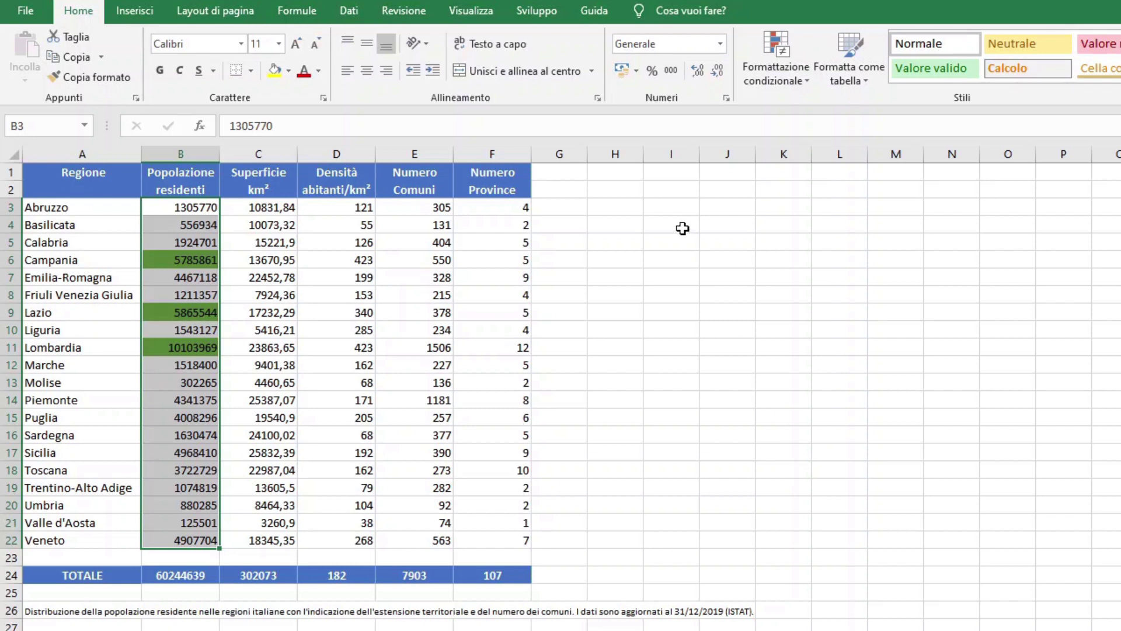
# Enter 1000000 in cell H1.
pyautogui.click(621, 173)
pyautogui.write('1')
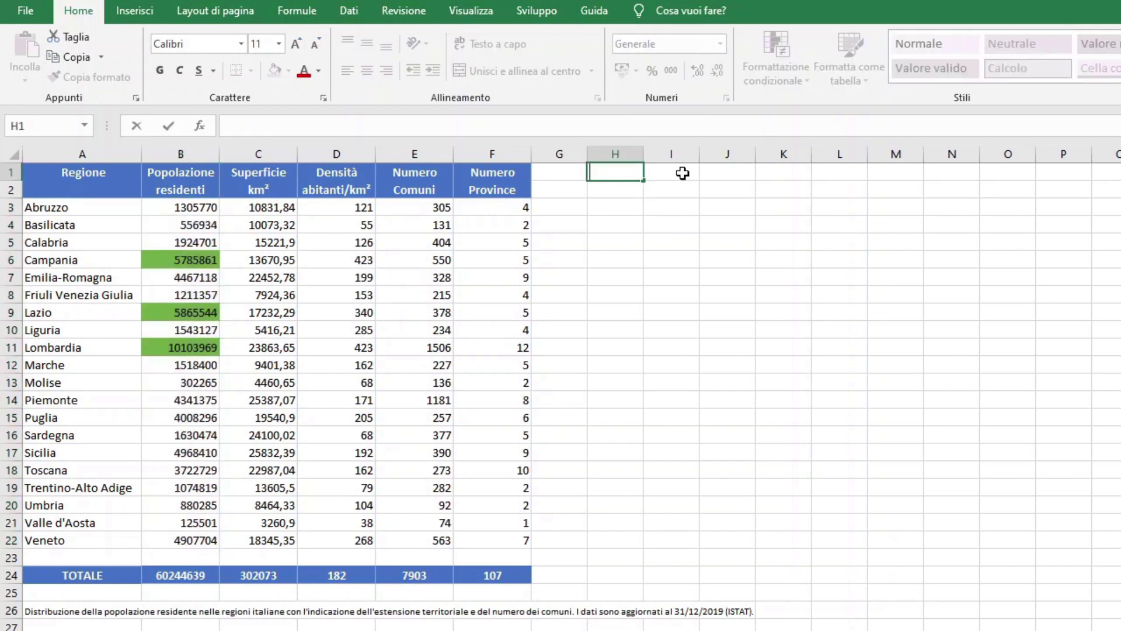
pyautogui.write('000000')
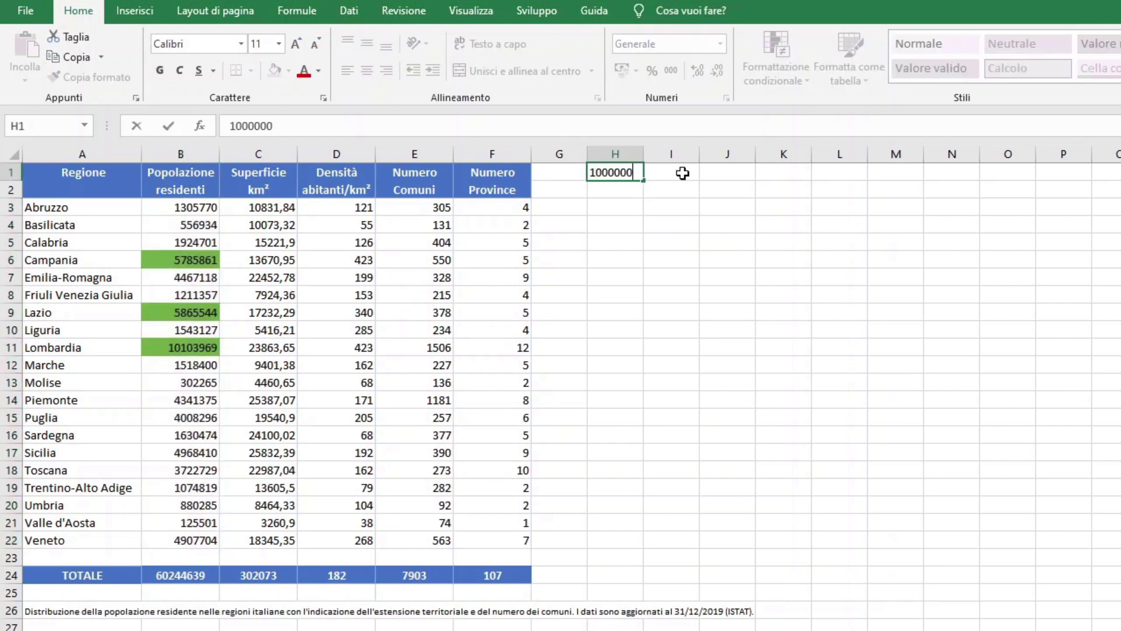
pyautogui.press('Return')
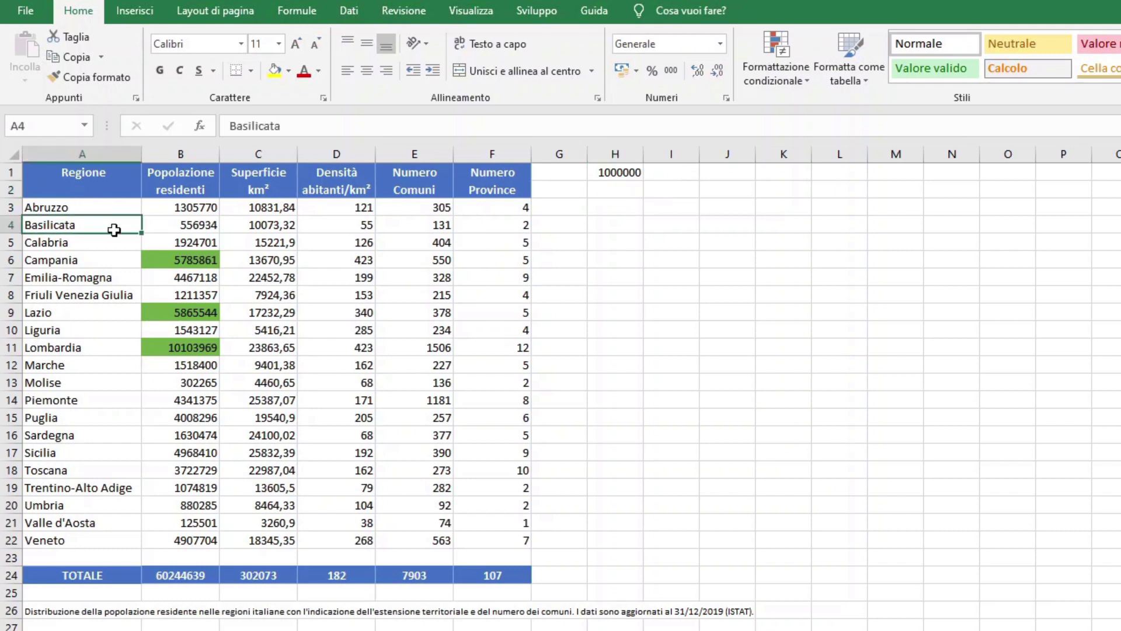
# Select the Basilicata row A4:F4 and start a formula rule =$B4<$H$1.
pyautogui.moveTo(111, 225); pyautogui.dragTo(495, 225)
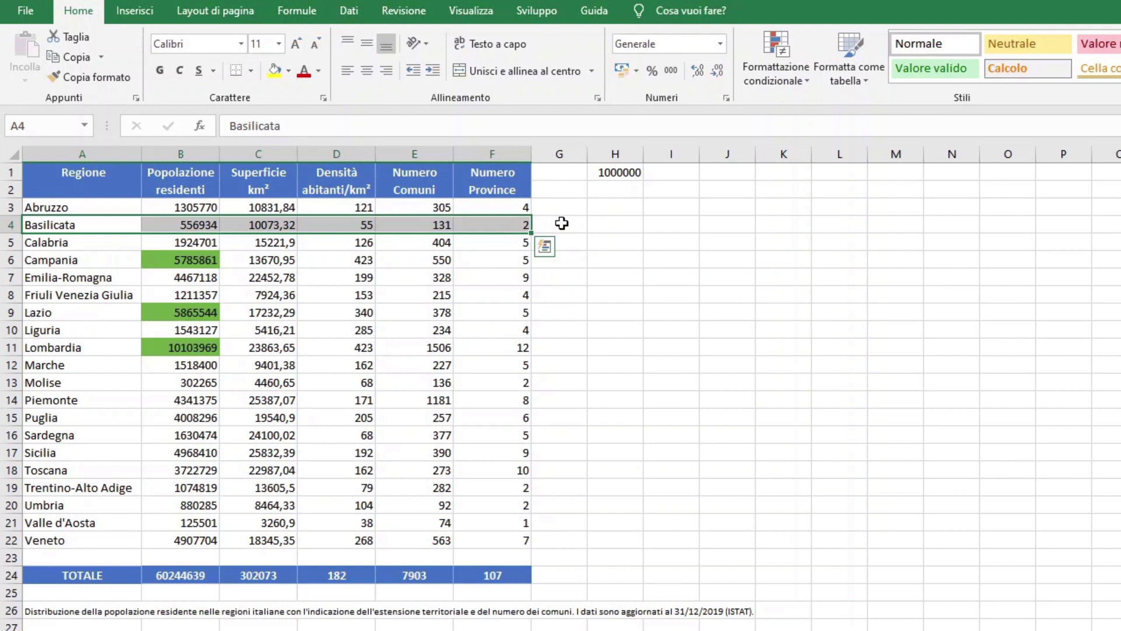
pyautogui.click(765, 69)
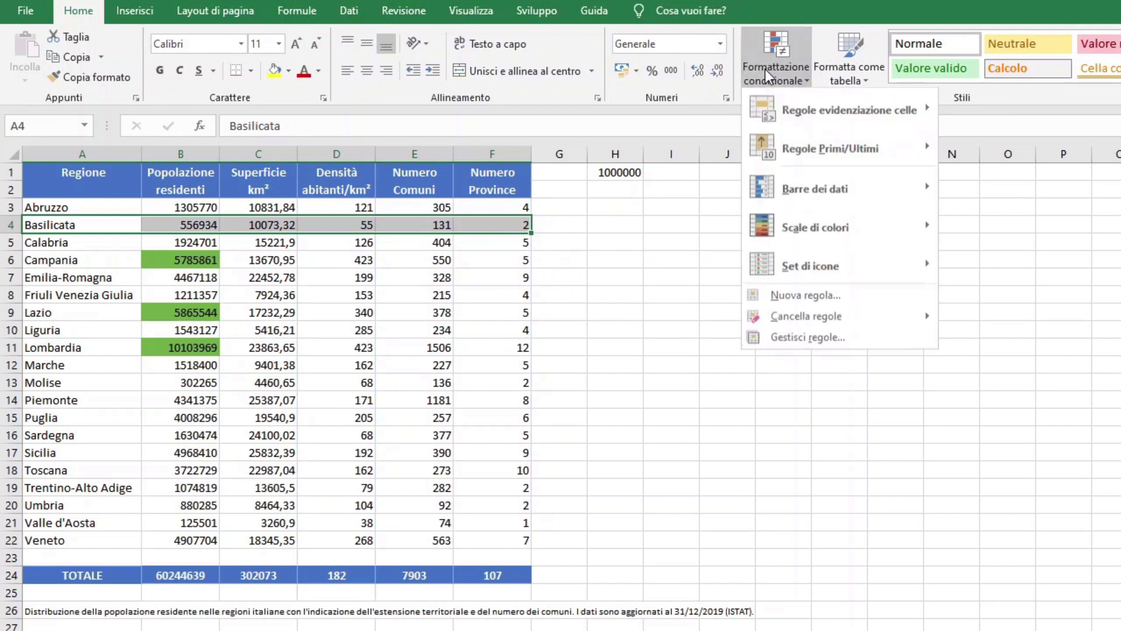
pyautogui.click(804, 295)
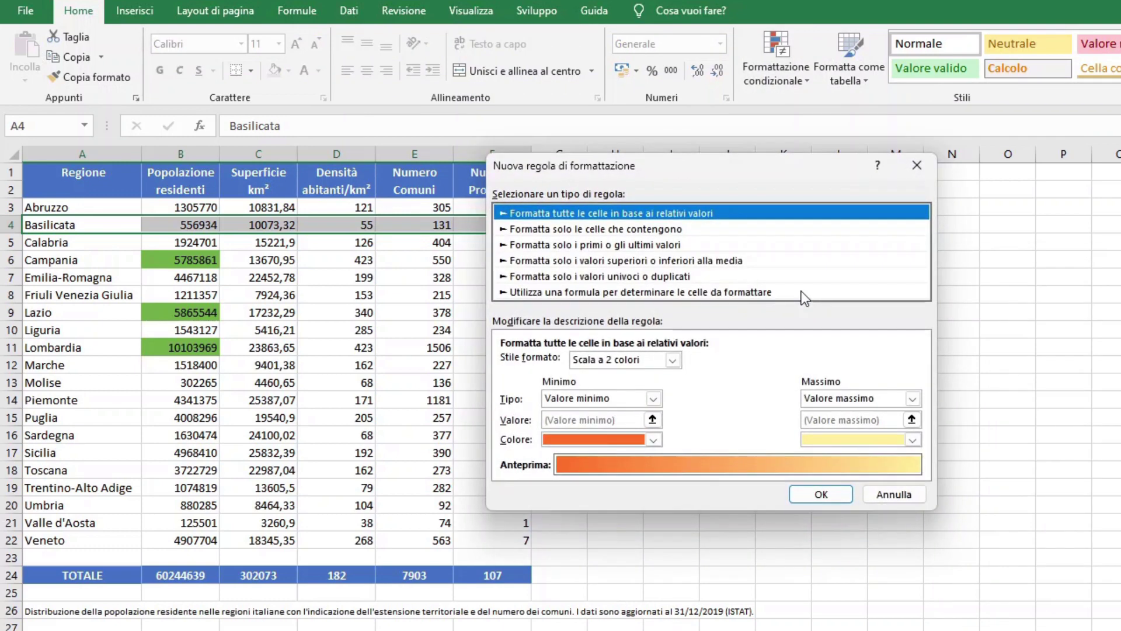
pyautogui.click(801, 292)
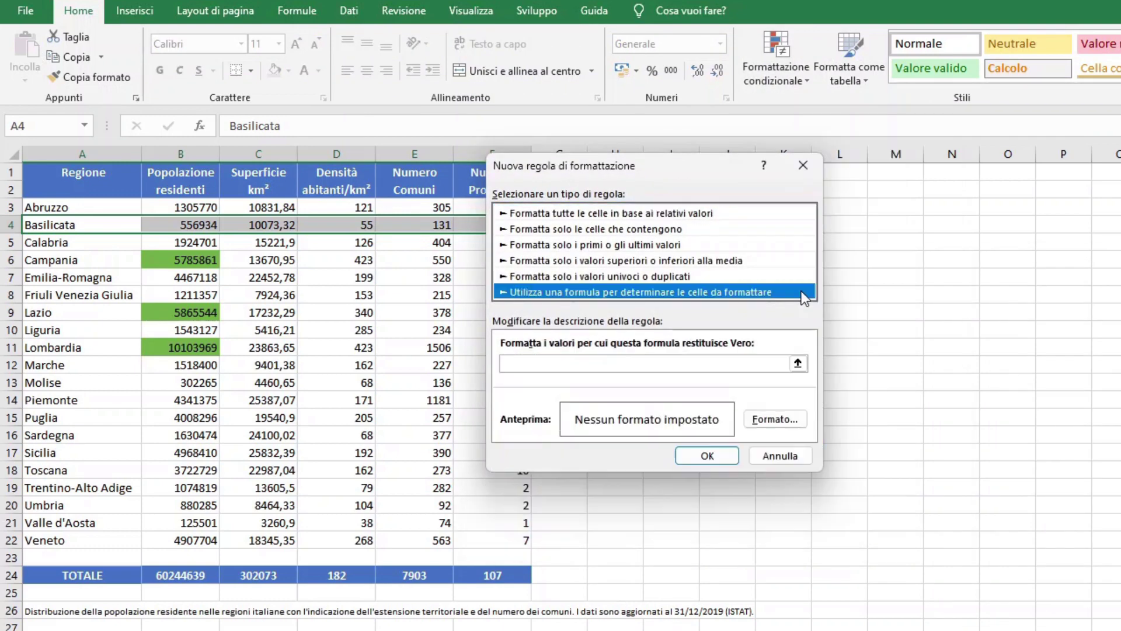
pyautogui.click(752, 364)
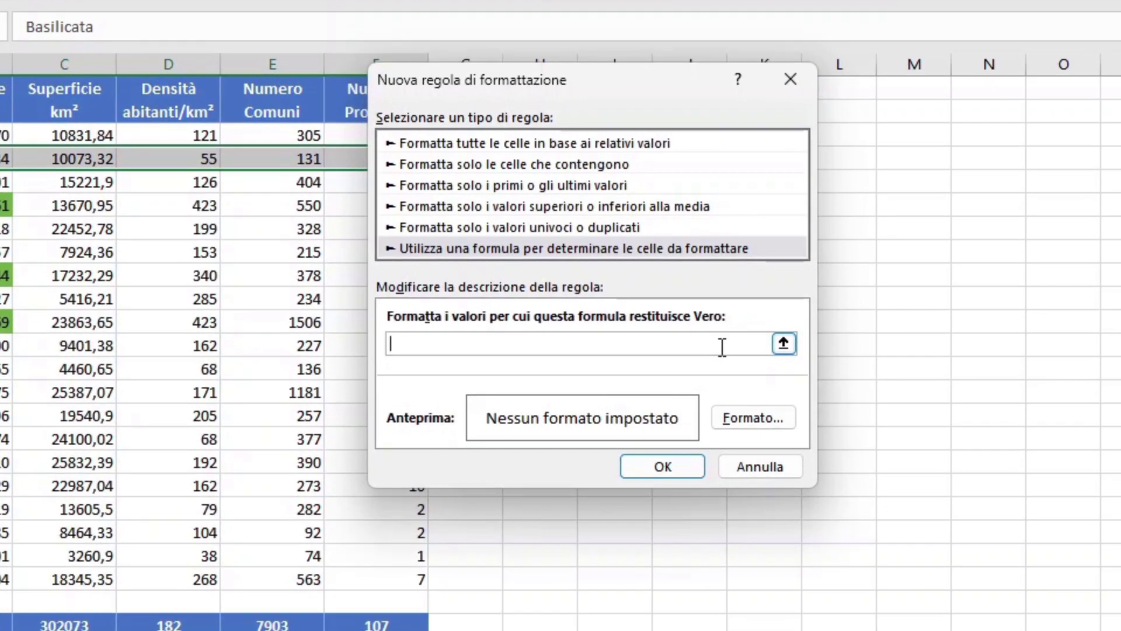
pyautogui.write('=')
pyautogui.write('$')
pyautogui.write('B4')
pyautogui.write('<')
pyautogui.write('$H')
pyautogui.write('$1')
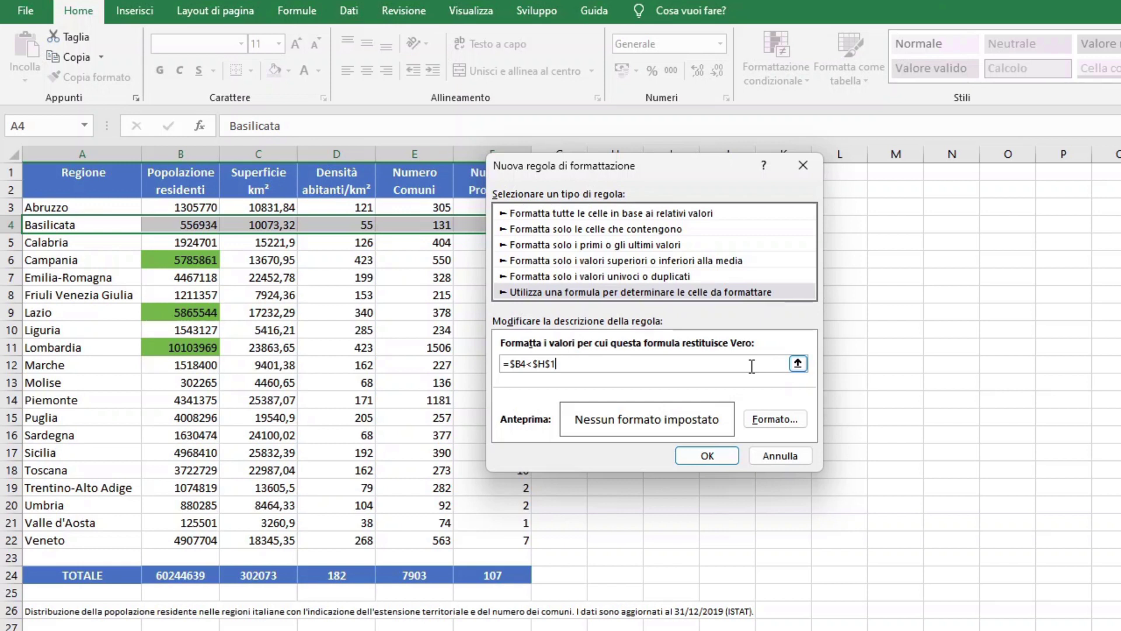
# Give the =$B4<$H$1 rule a yellow fill, shading the Basilicata row.
pyautogui.click(772, 420)
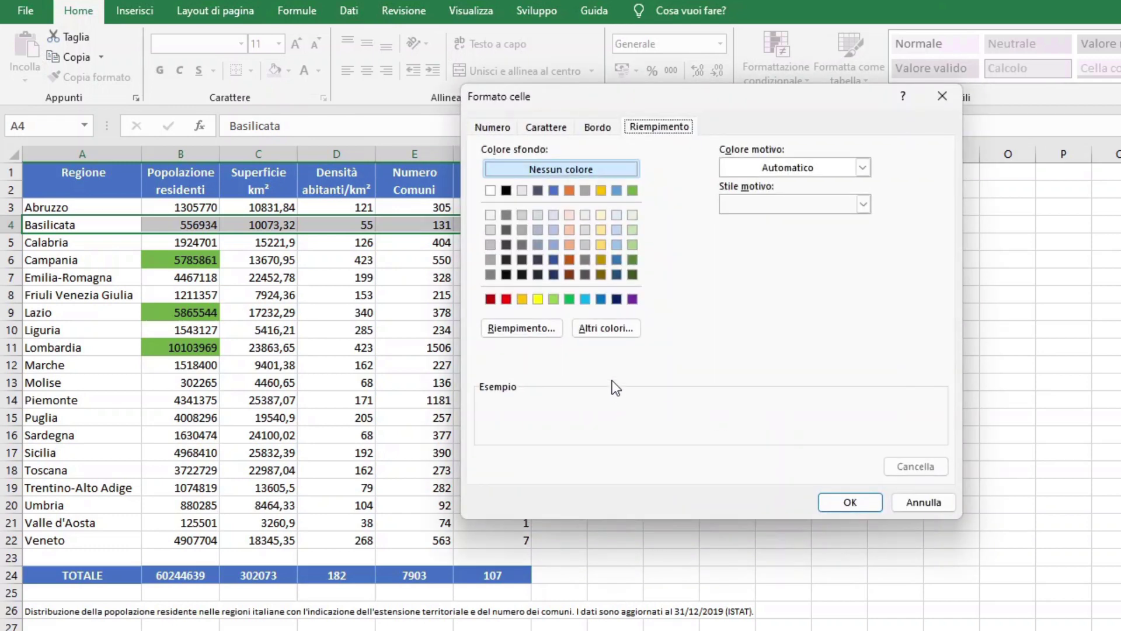
pyautogui.click(538, 300)
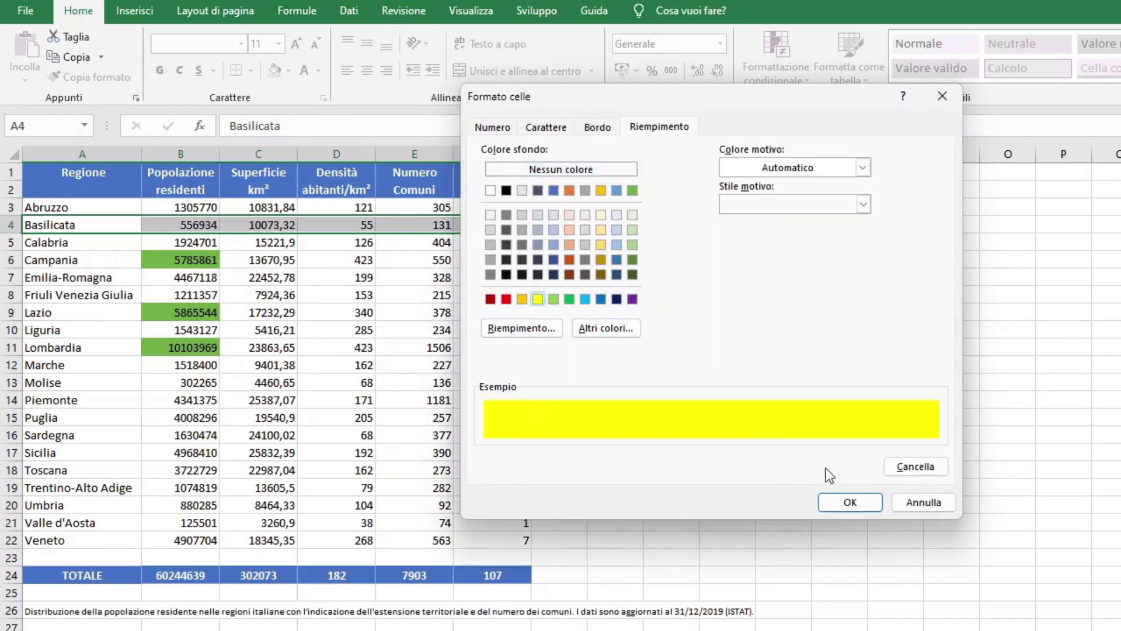
pyautogui.click(870, 504)
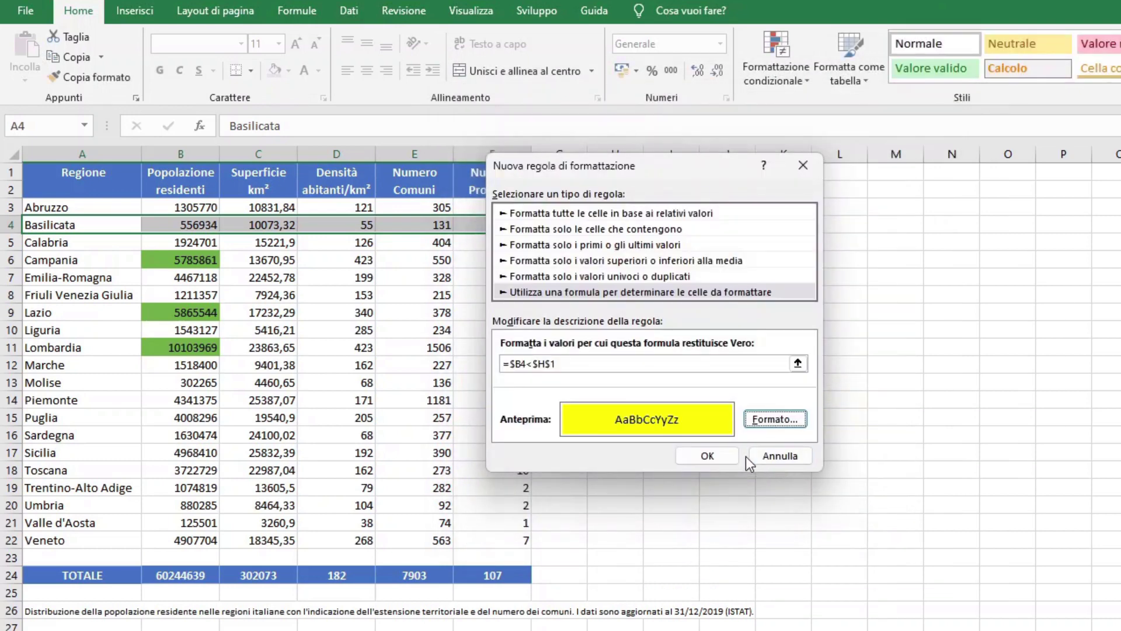
pyautogui.click(708, 456)
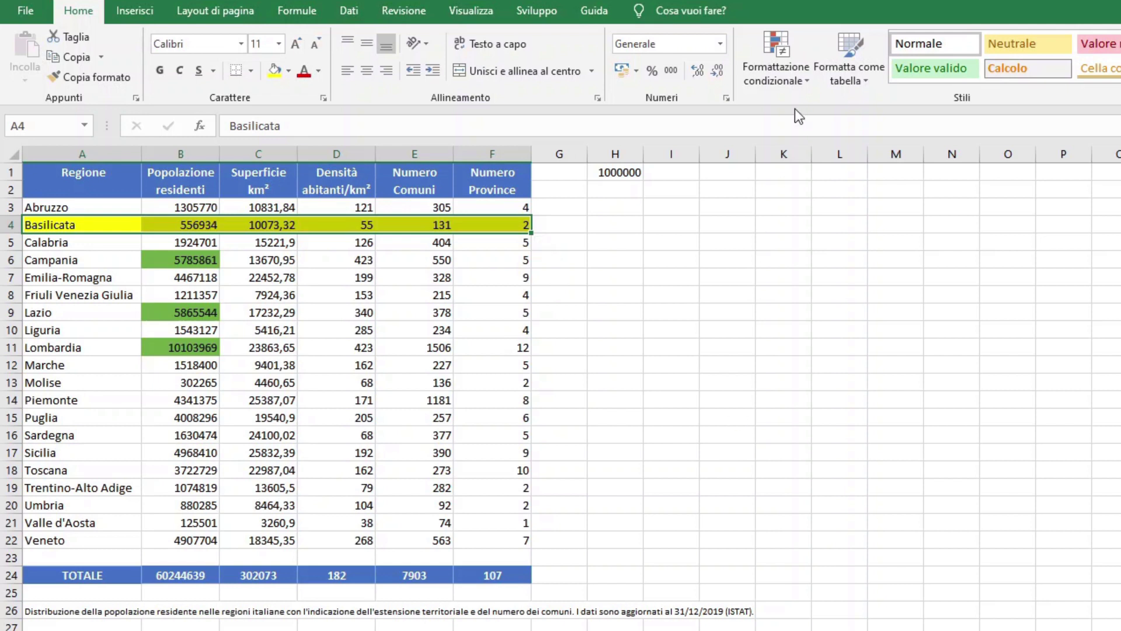
# Widen the yellow rule's range to $A$3:$F$22 in the rules manager and apply it.
pyautogui.click(799, 64)
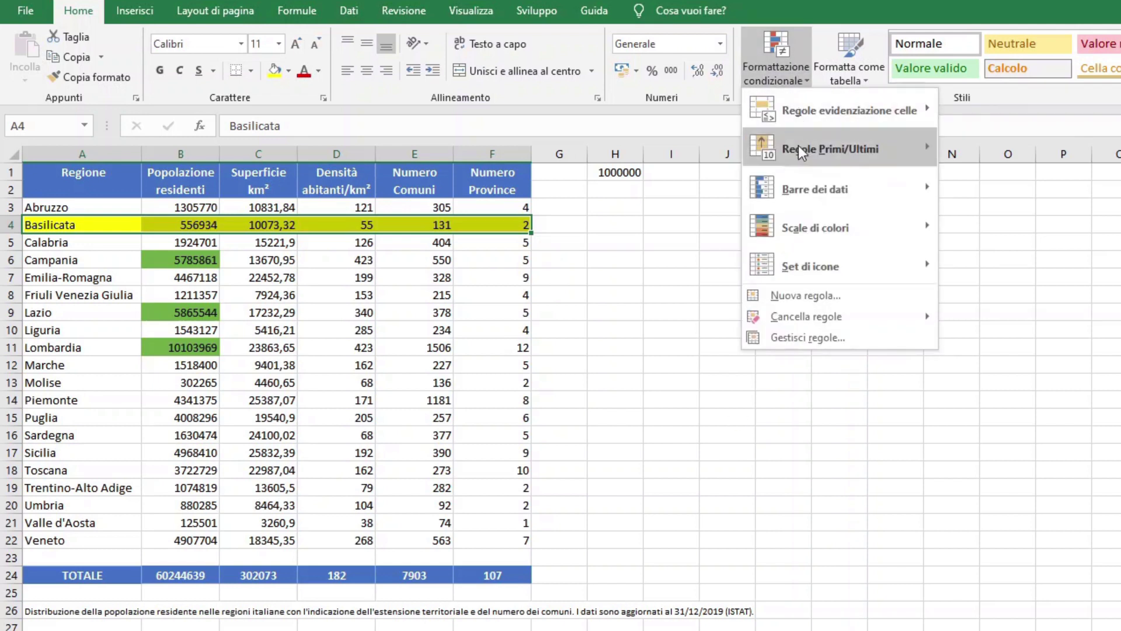
pyautogui.click(799, 338)
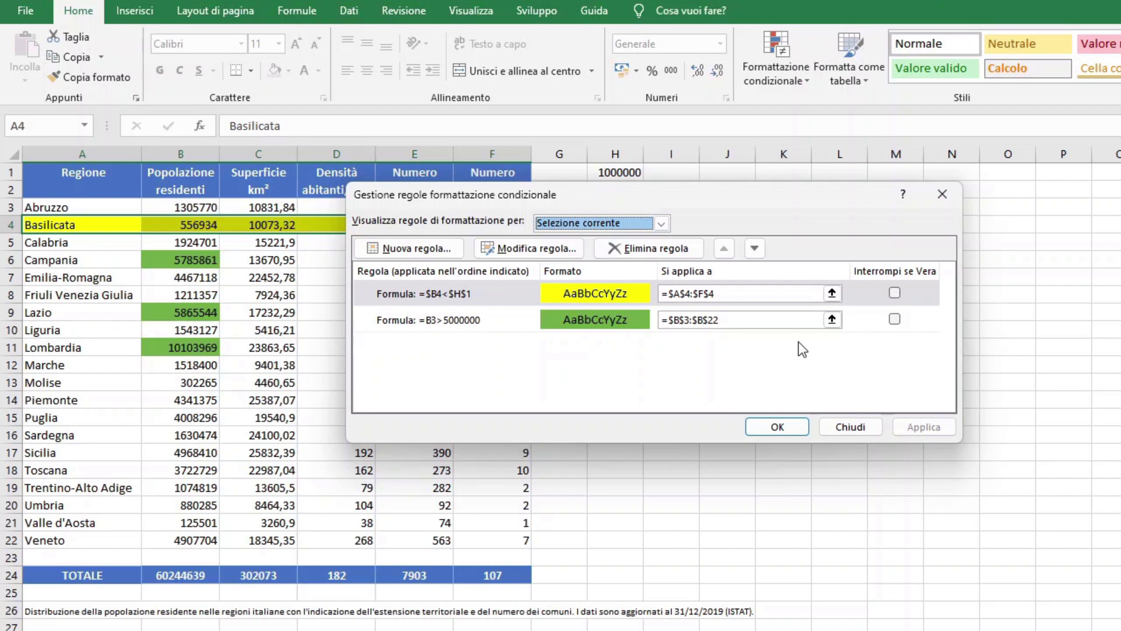
pyautogui.click(832, 294)
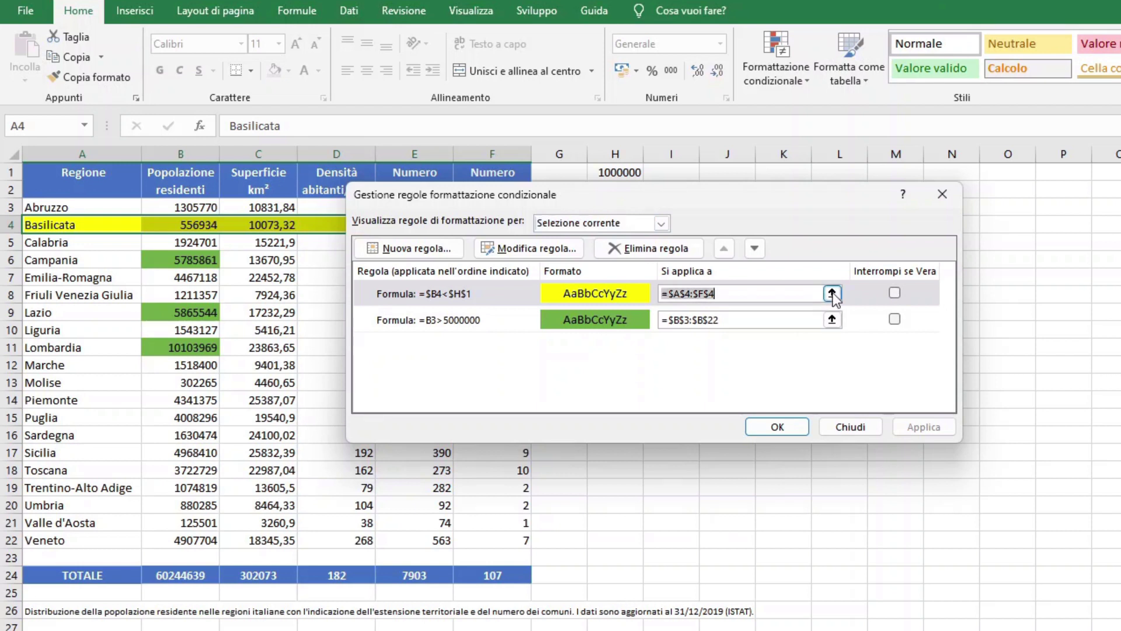
pyautogui.click(833, 293)
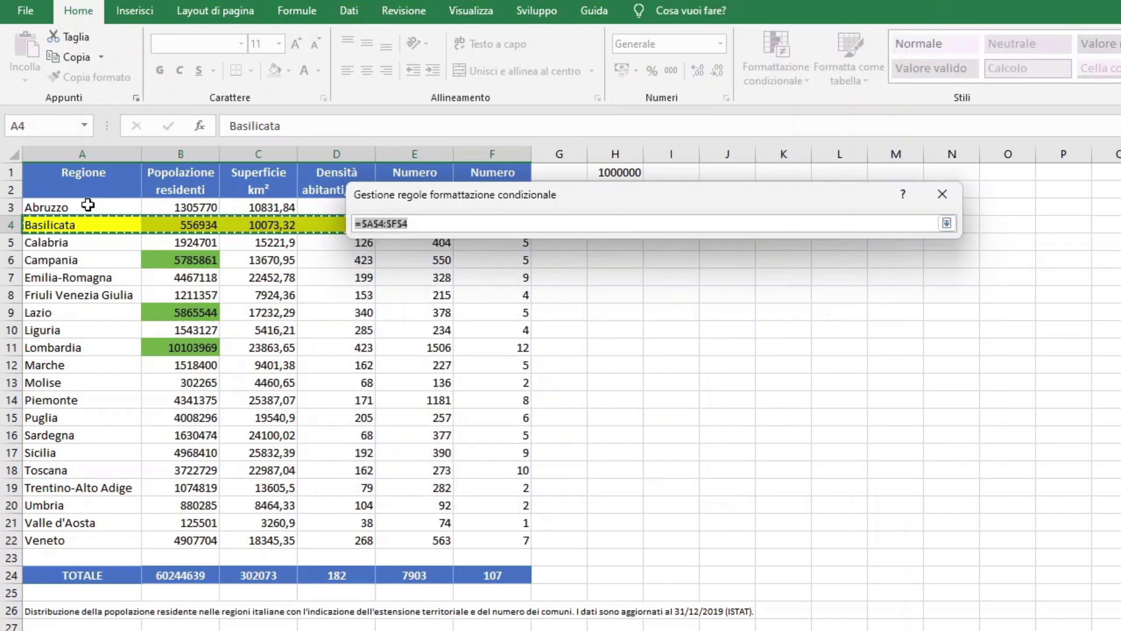
pyautogui.moveTo(88, 205); pyautogui.dragTo(491, 535)
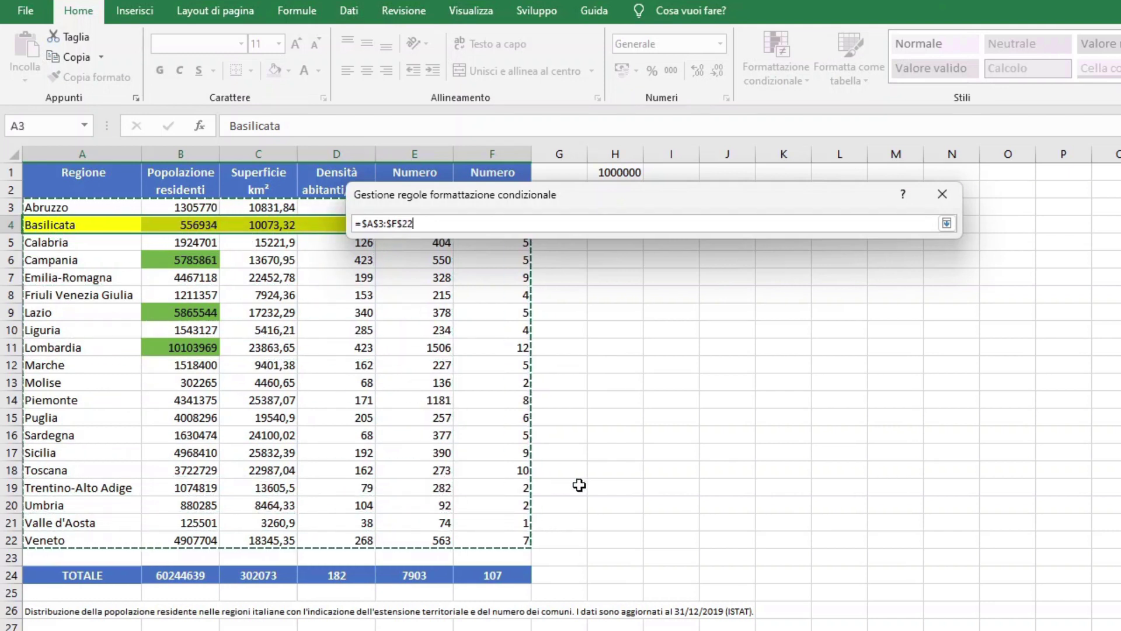
pyautogui.click(946, 223)
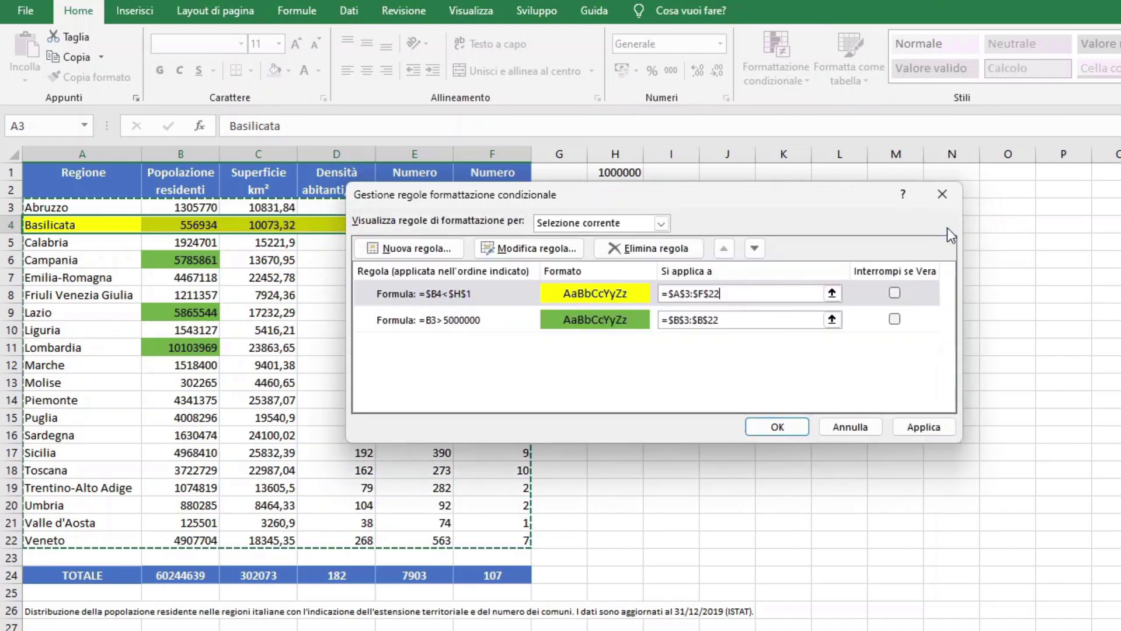
pyautogui.click(915, 430)
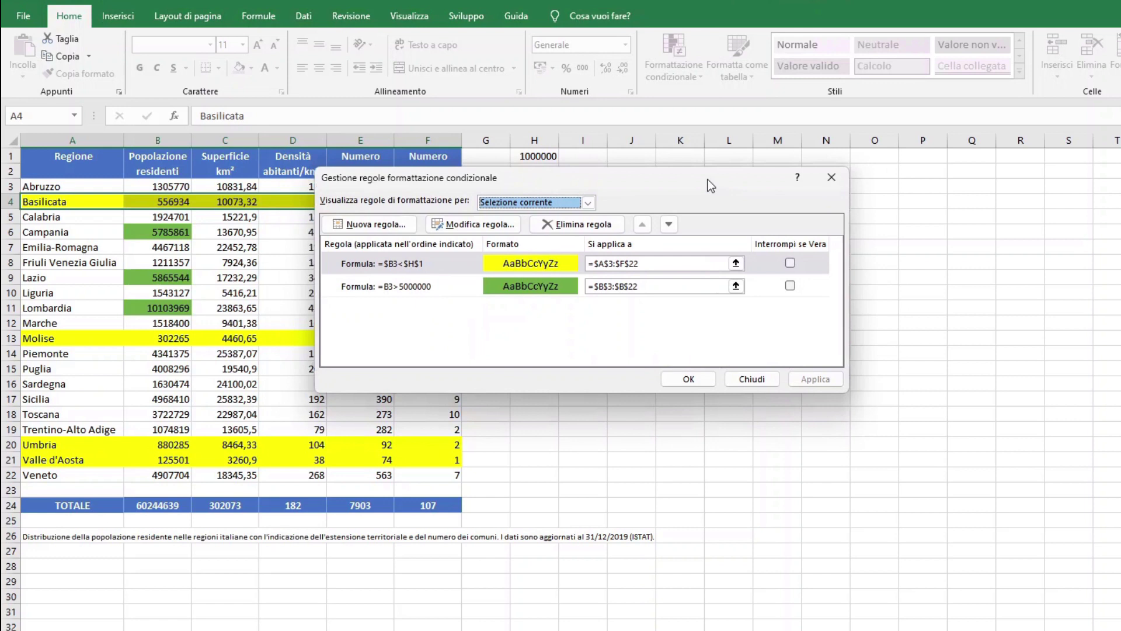
# Reset the yellow rule's range to $A$4:$F$4, apply, and close the rules manager.
pyautogui.moveTo(708, 180); pyautogui.dragTo(864, 193)
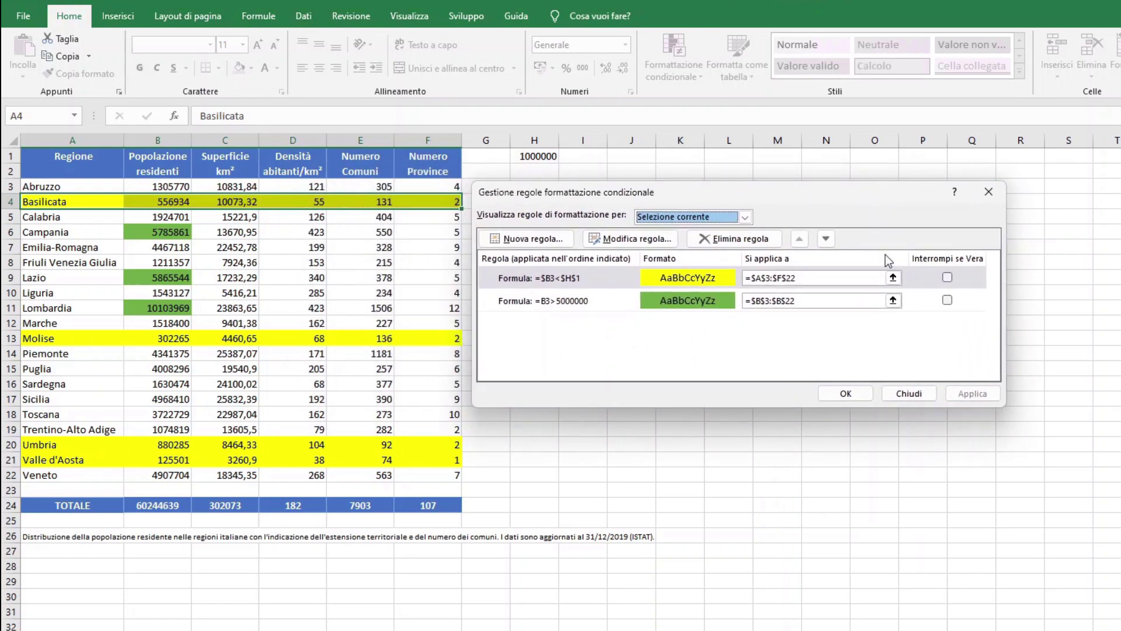
pyautogui.click(893, 277)
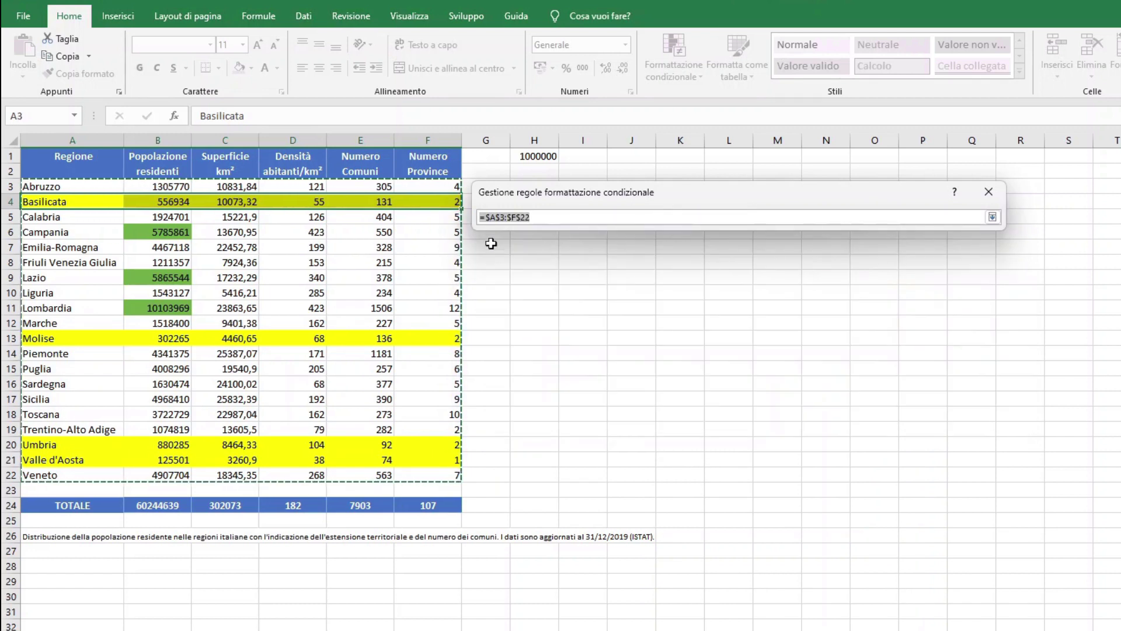
pyautogui.moveTo(85, 205); pyautogui.dragTo(439, 208)
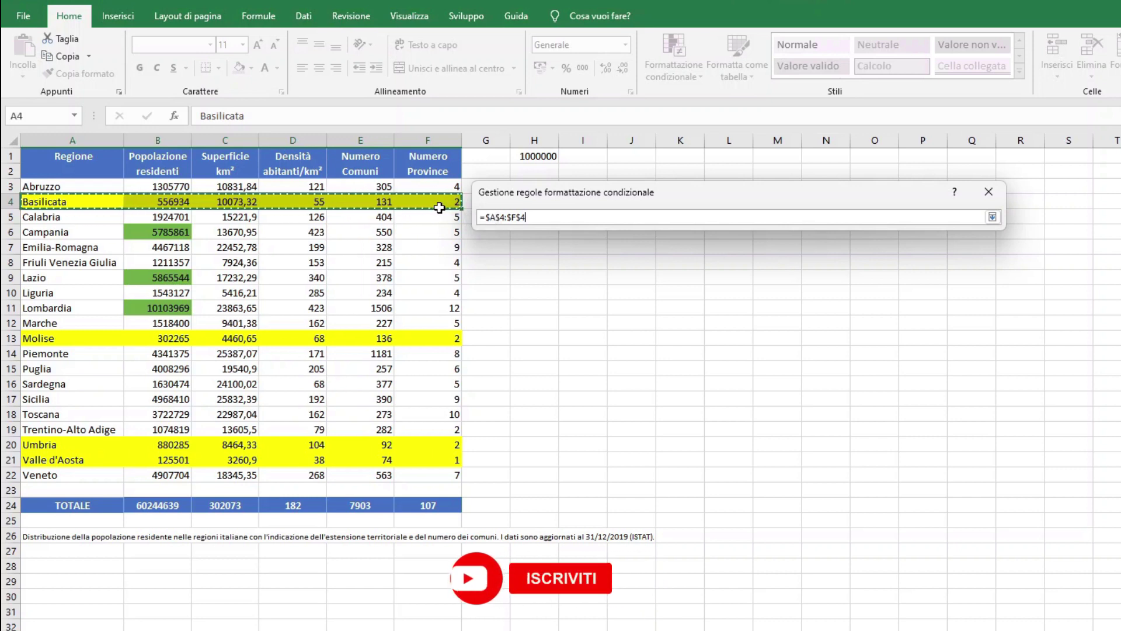
pyautogui.click(993, 217)
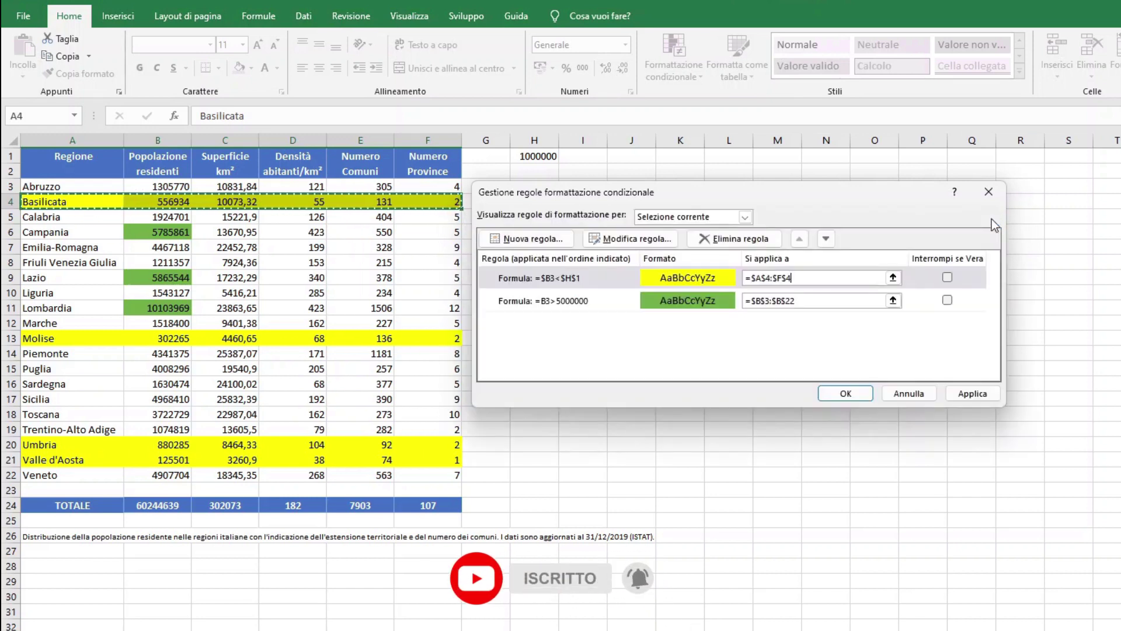
pyautogui.click(970, 394)
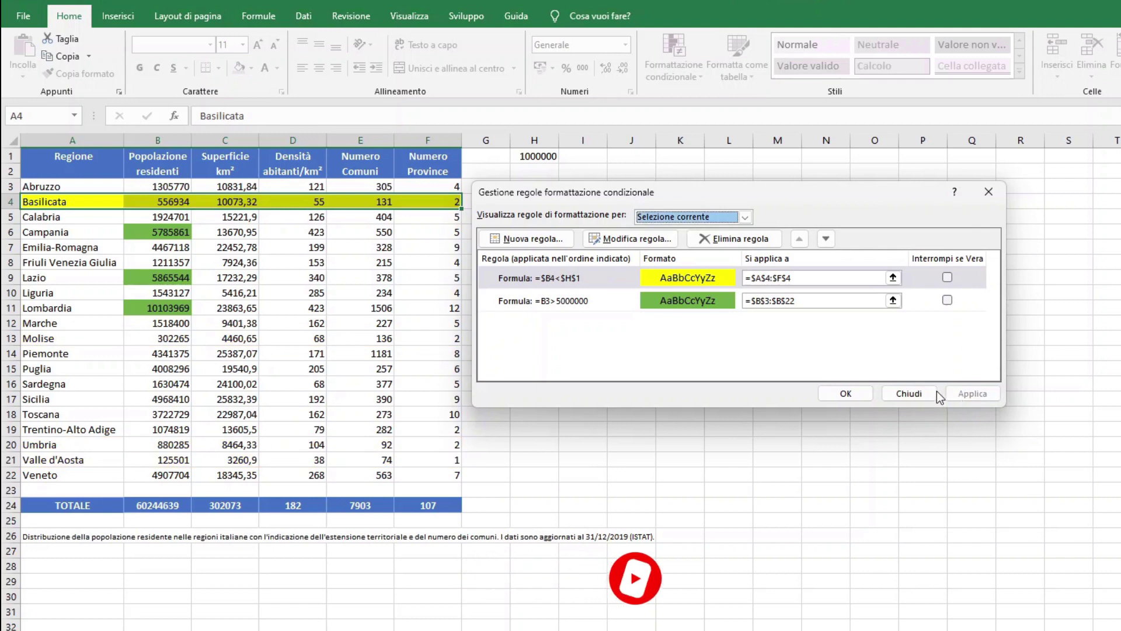
pyautogui.click(854, 393)
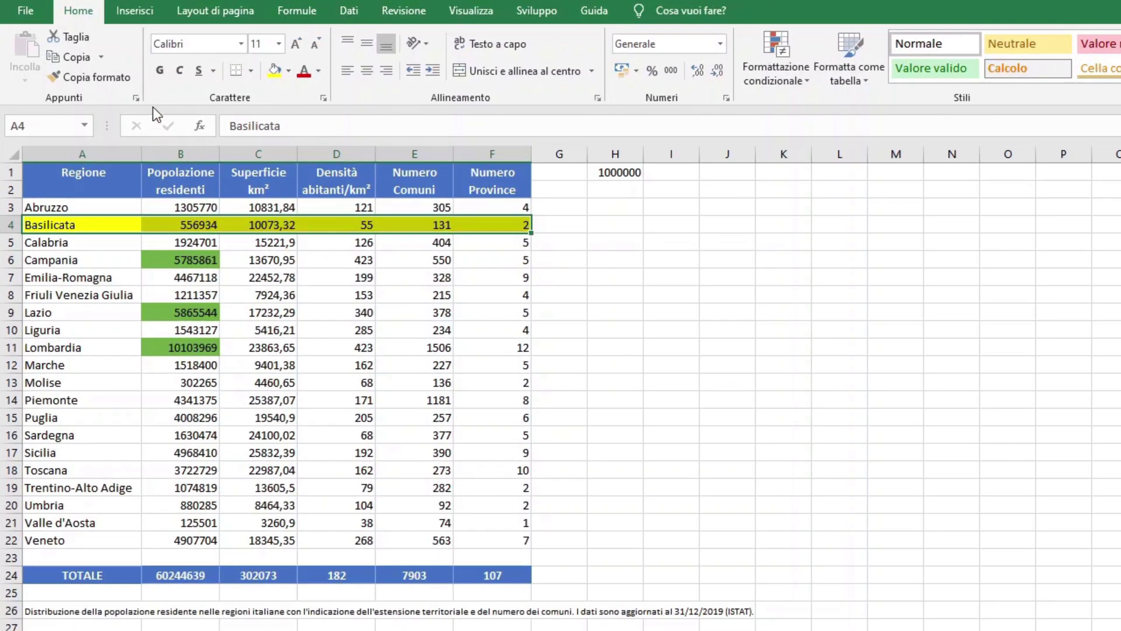
# Use Format Painter to copy row 4's formatting onto A3:F22.
pyautogui.click(88, 77)
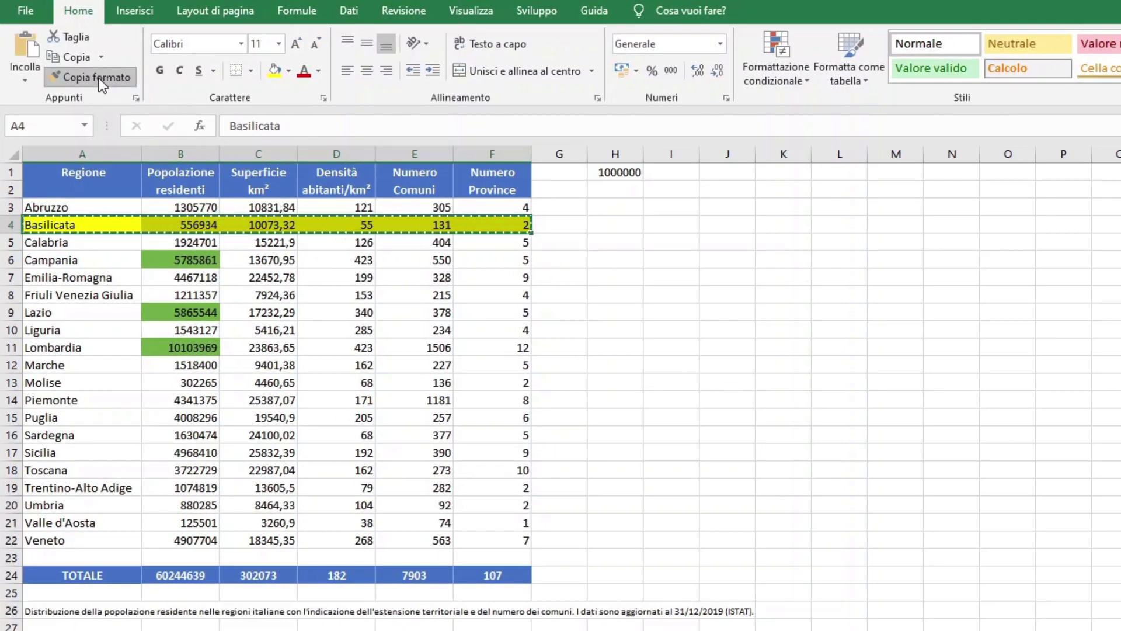
pyautogui.moveTo(108, 205)
pyautogui.mouseDown()
pyautogui.moveTo(439, 351)
pyautogui.moveTo(526, 540)
pyautogui.mouseUp()
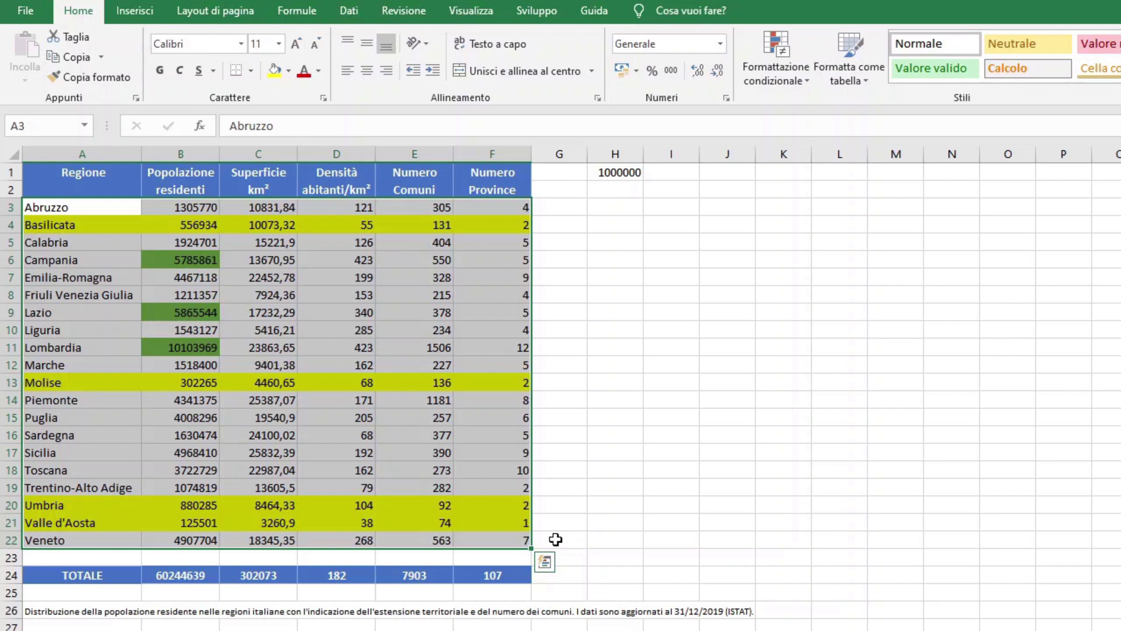
# Change the yellow rule's formula to =B3<$H$1 by removing the $ before B3, and apply it to B3:F22.
pyautogui.click(782, 58)
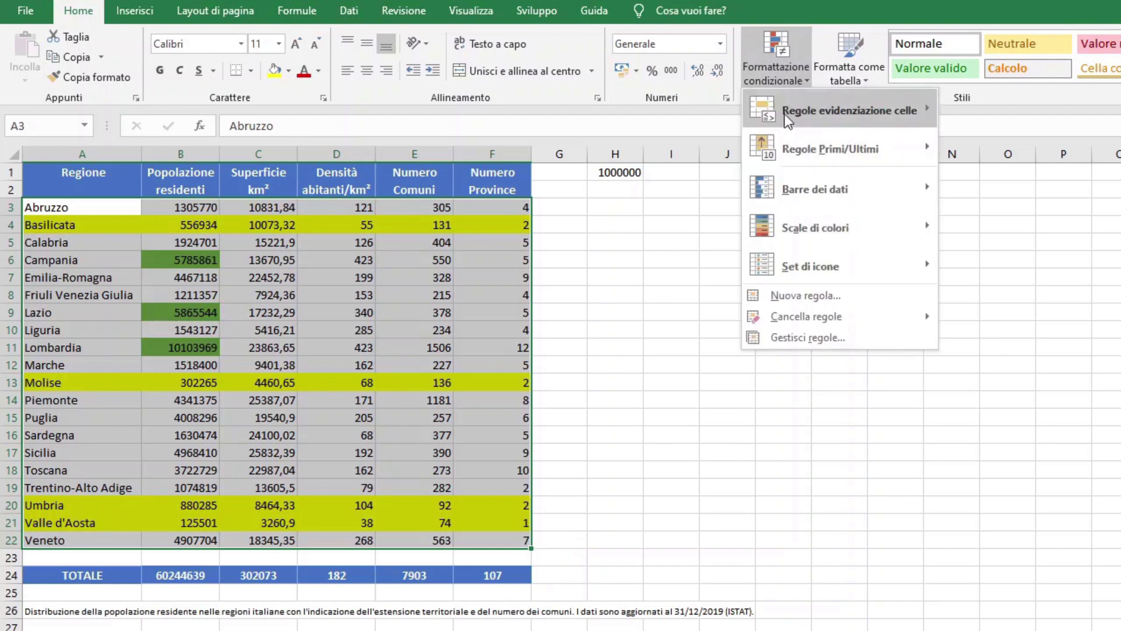
pyautogui.click(817, 337)
pyautogui.click(717, 314)
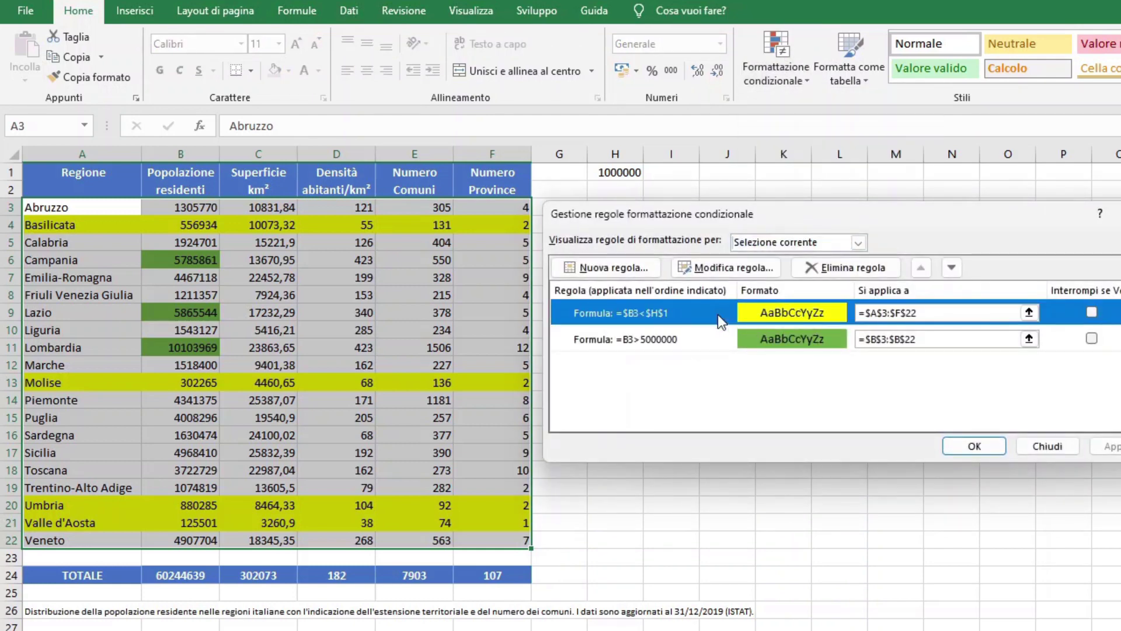
pyautogui.click(707, 268)
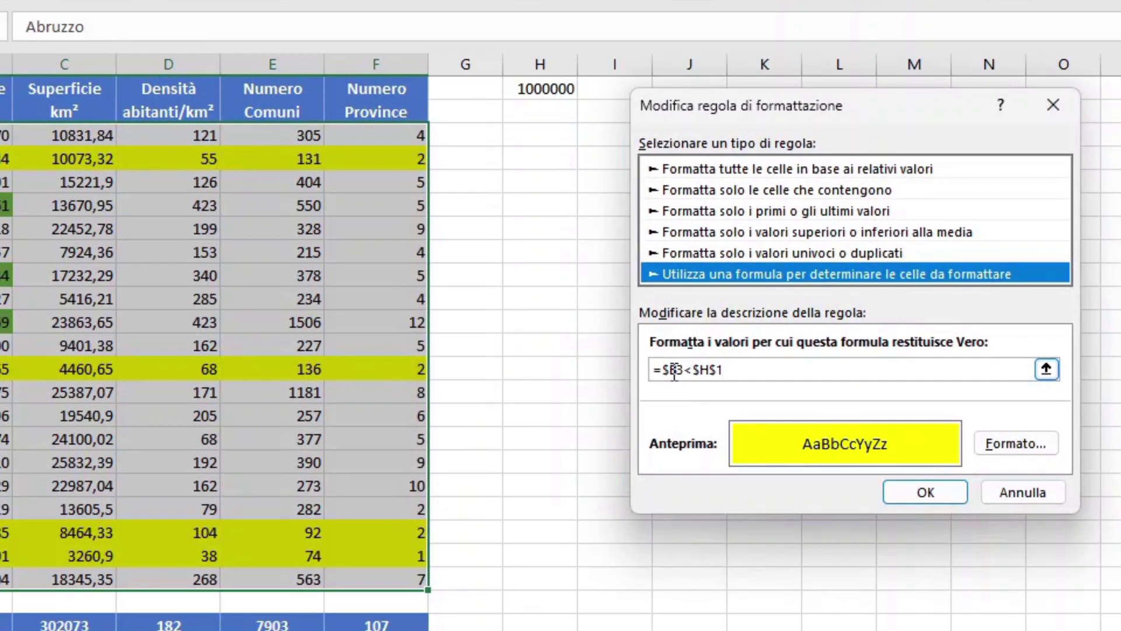
pyautogui.click(688, 376)
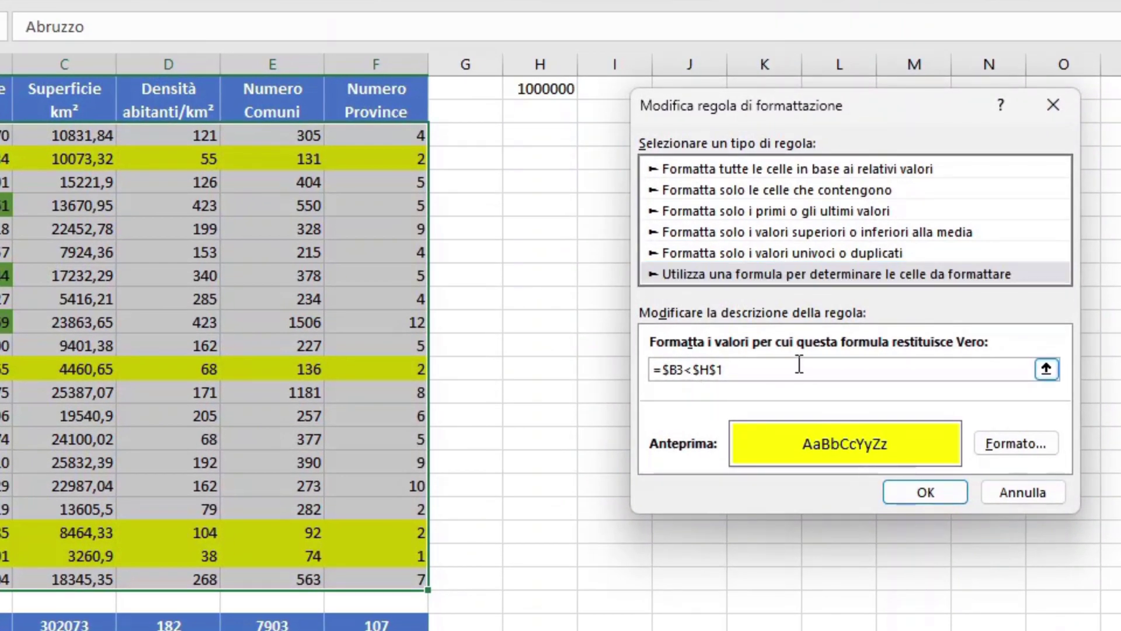
pyautogui.press('BackSpace')
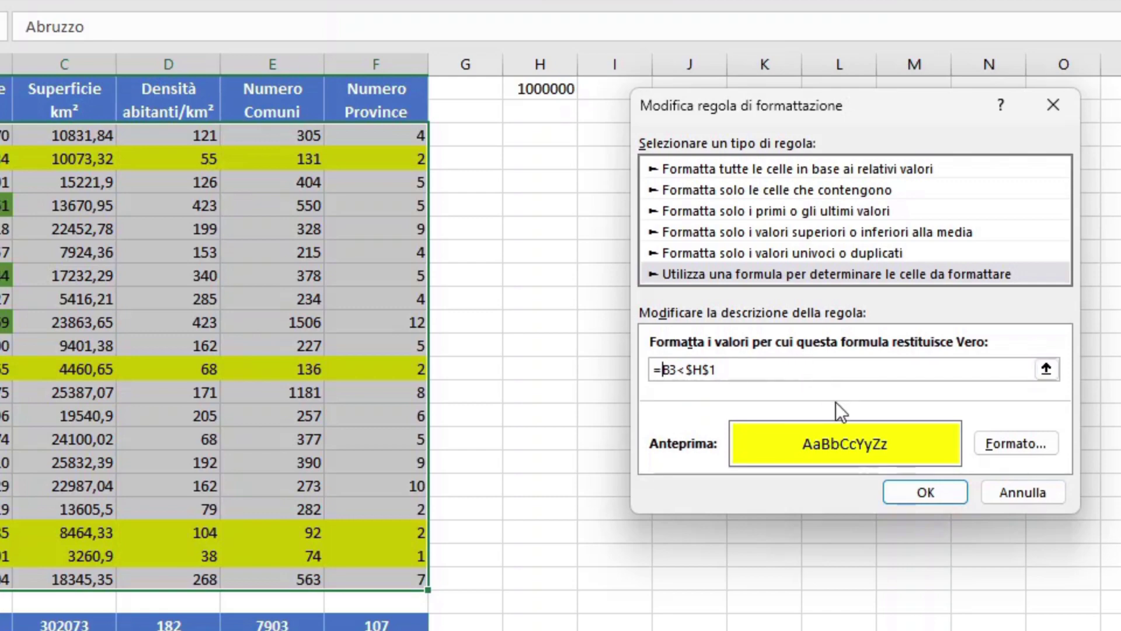
pyautogui.click(916, 486)
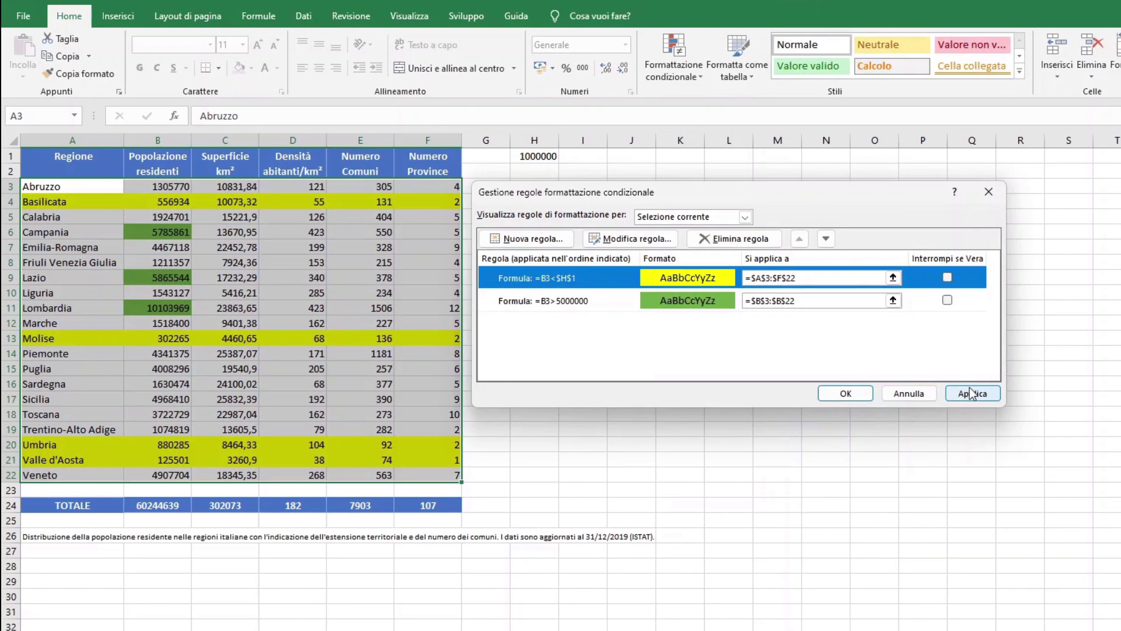
pyautogui.click(971, 394)
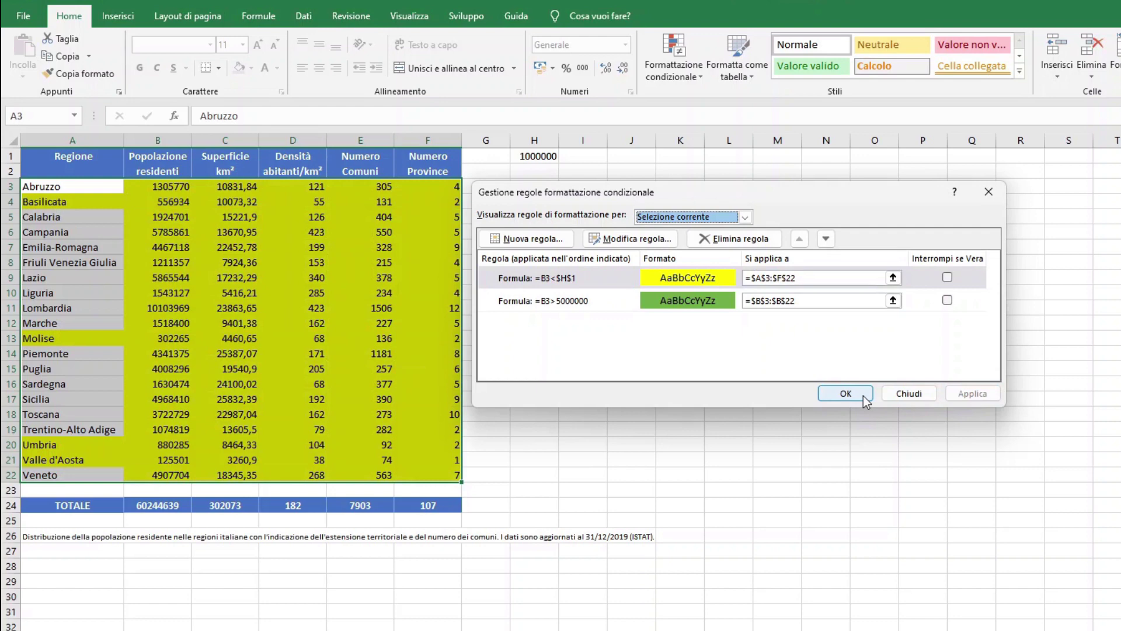
pyautogui.click(863, 395)
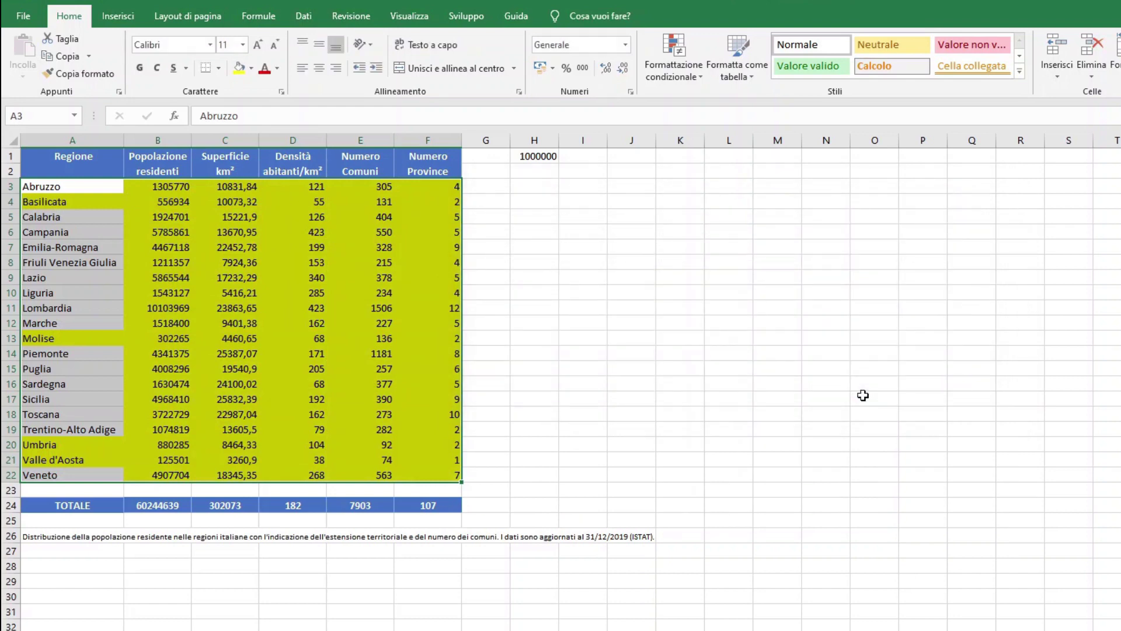